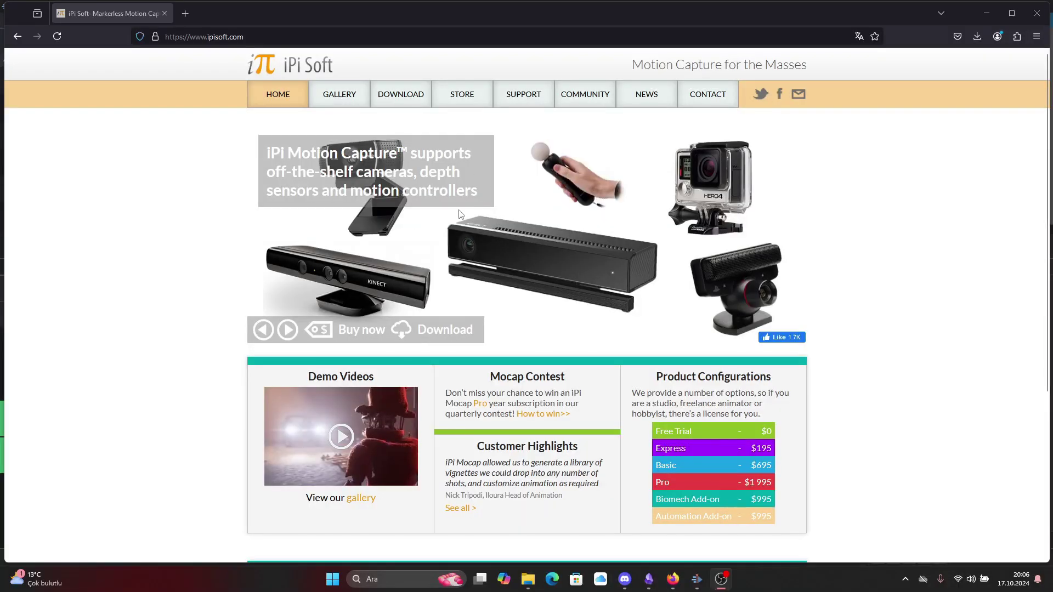
# Look over the iPi Soft home page and open its store page to review the software editions.
pyautogui.keyDown('ctrl'); pyautogui.scroll(3, 465, 301); pyautogui.keyUp('ctrl')
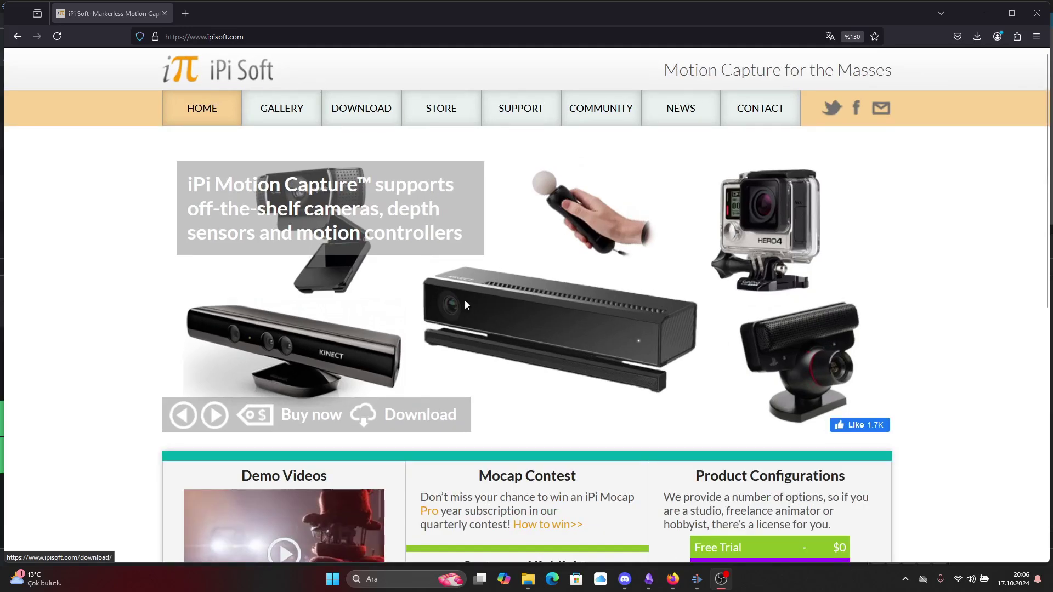
pyautogui.scroll(-1, 469, 302)
pyautogui.scroll(1, 469, 306)
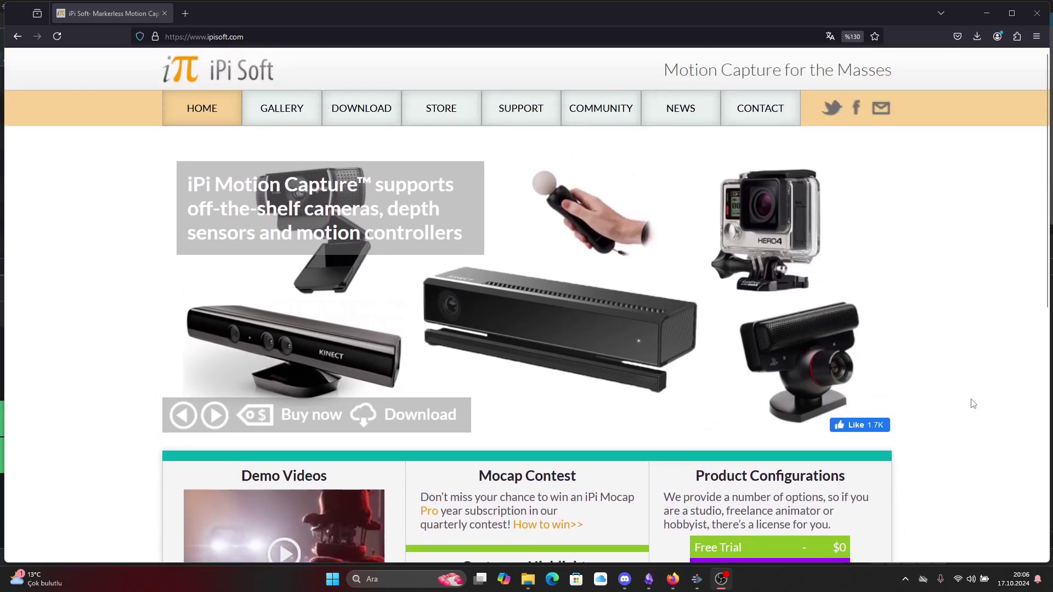
pyautogui.scroll(-2, 972, 403)
pyautogui.click(345, 254)
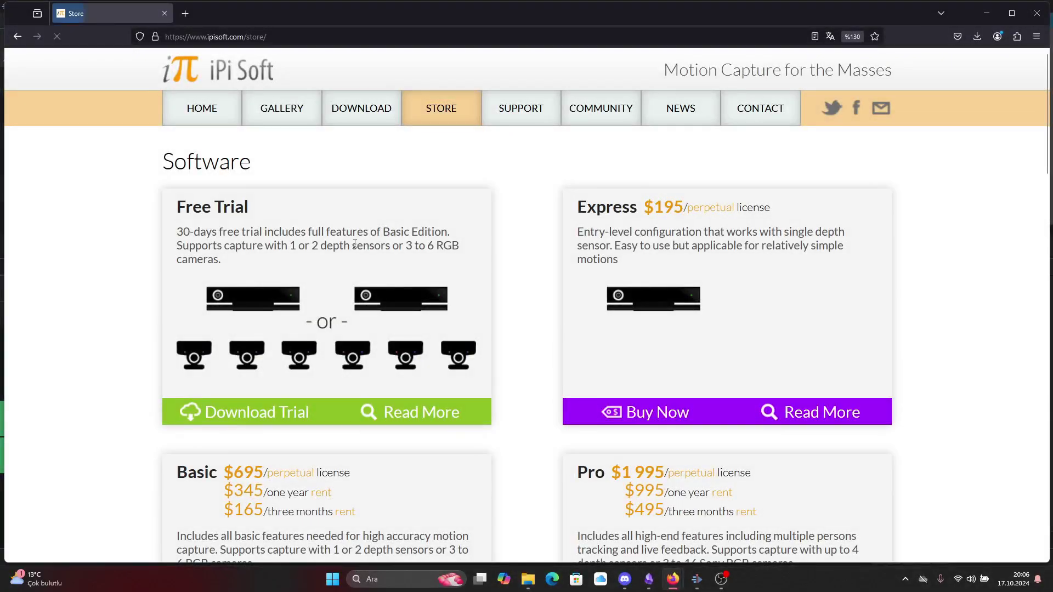
pyautogui.scroll(-3, 356, 242)
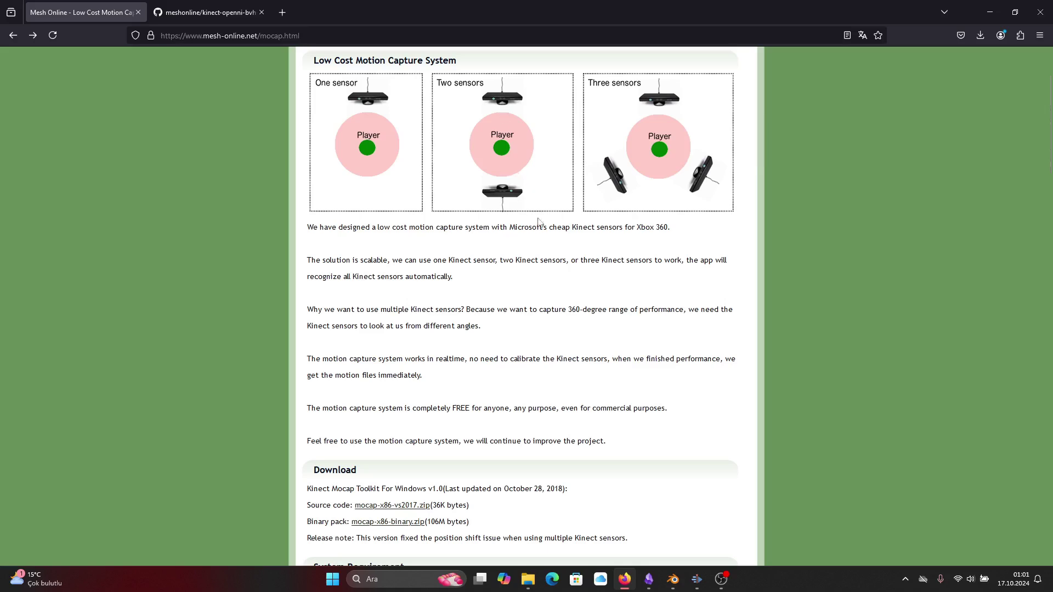
# Examine the Mesh Online motion capture page and the kinect-openni-bvh-saver README on GitHub for the Windows release and required SDKs.
pyautogui.scroll(-3, 531, 287)
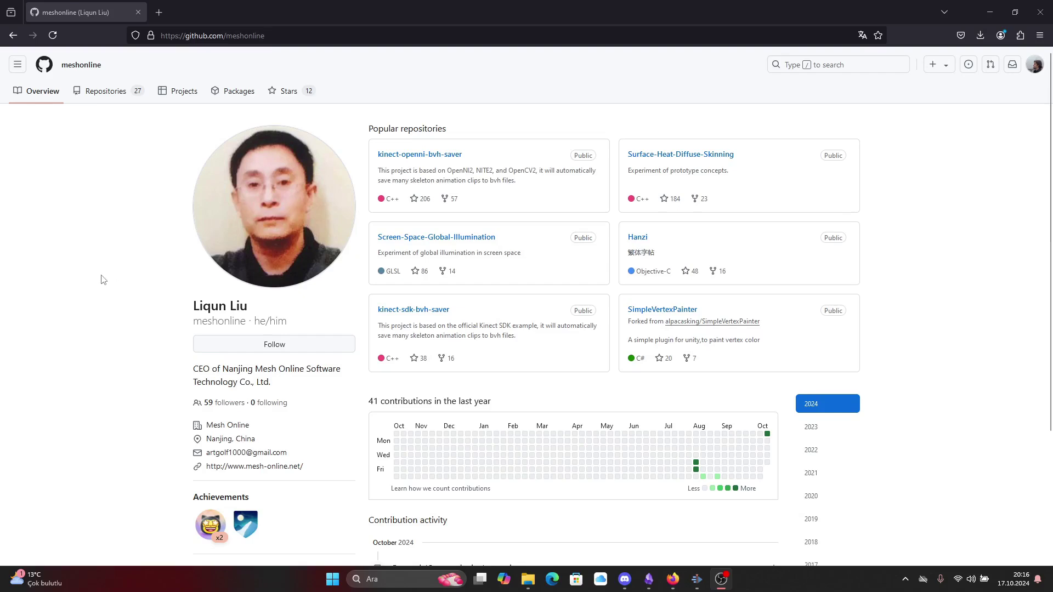
pyautogui.scroll(-1, 99, 281)
pyautogui.scroll(1, 98, 281)
pyautogui.keyDown('ctrl'); pyautogui.scroll(3, 112, 291); pyautogui.keyUp('ctrl')
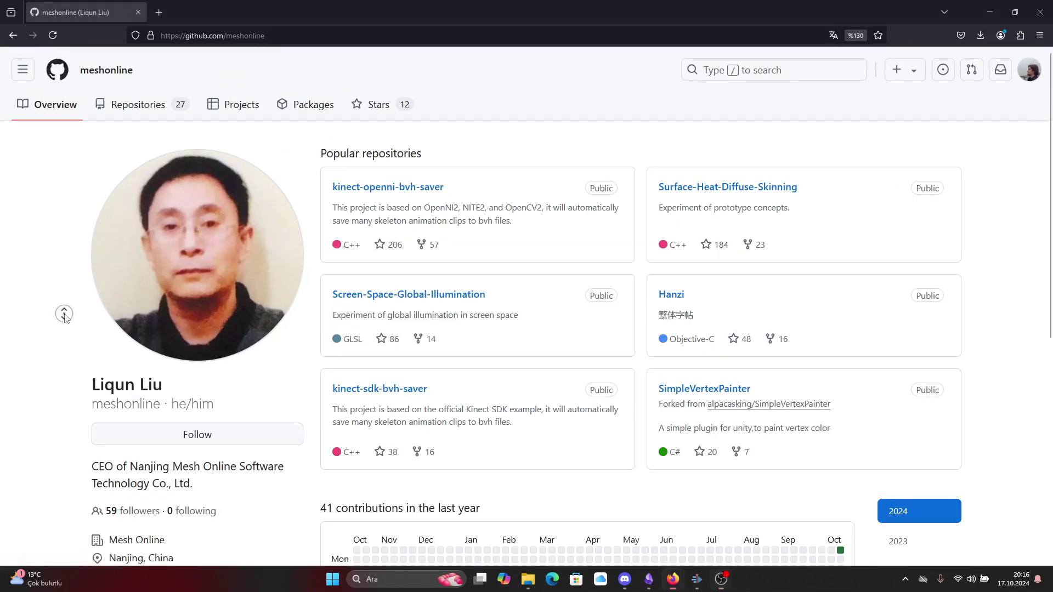
pyautogui.scroll(-2, 49, 329)
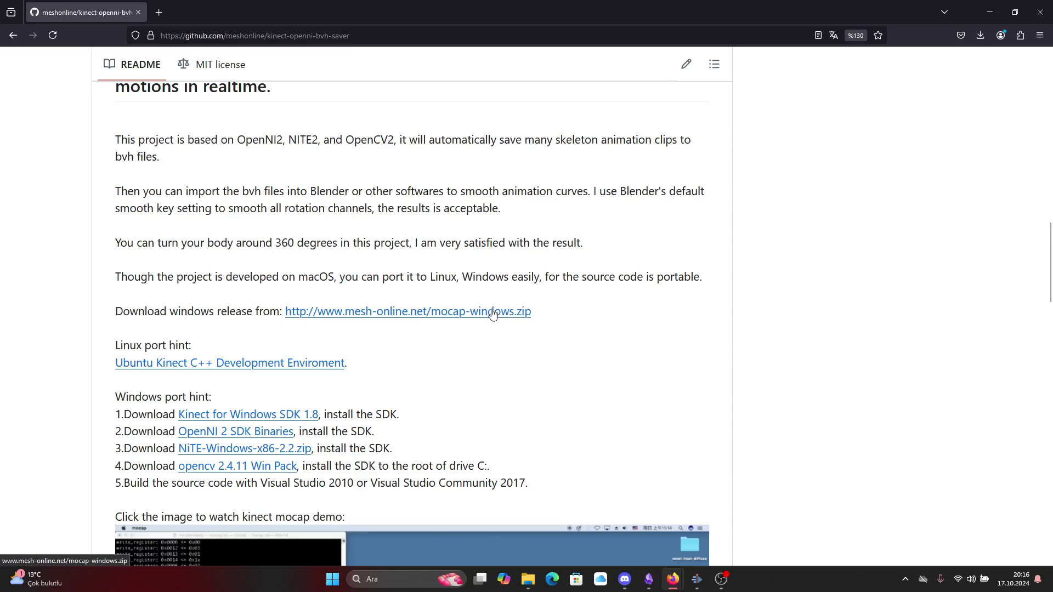
pyautogui.scroll(-3, 473, 329)
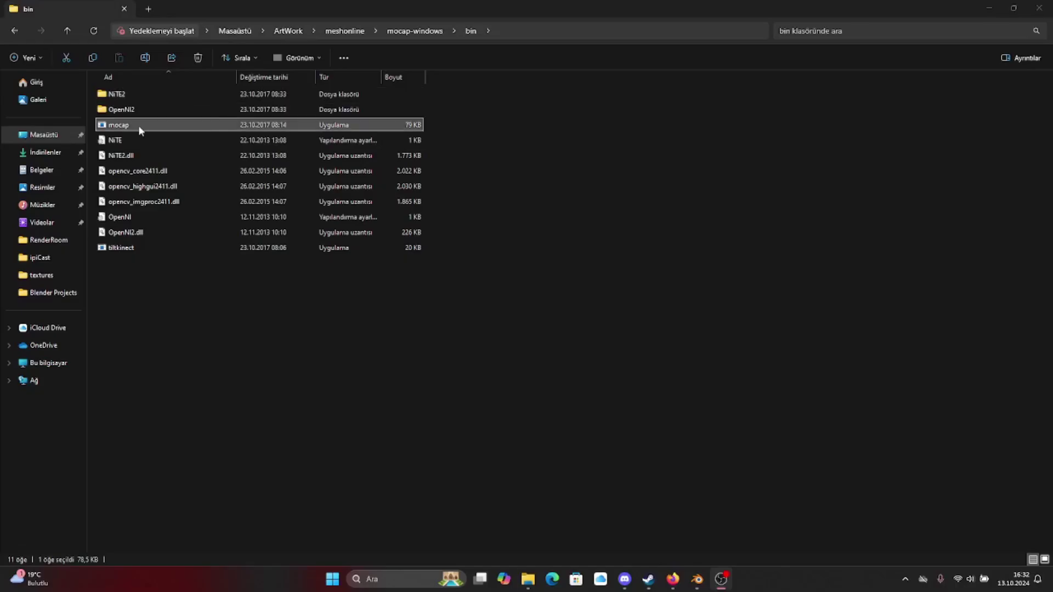
# Run the motion capture program from the mocap-windows bin folder to record a performance.
pyautogui.doubleClick(138, 125)
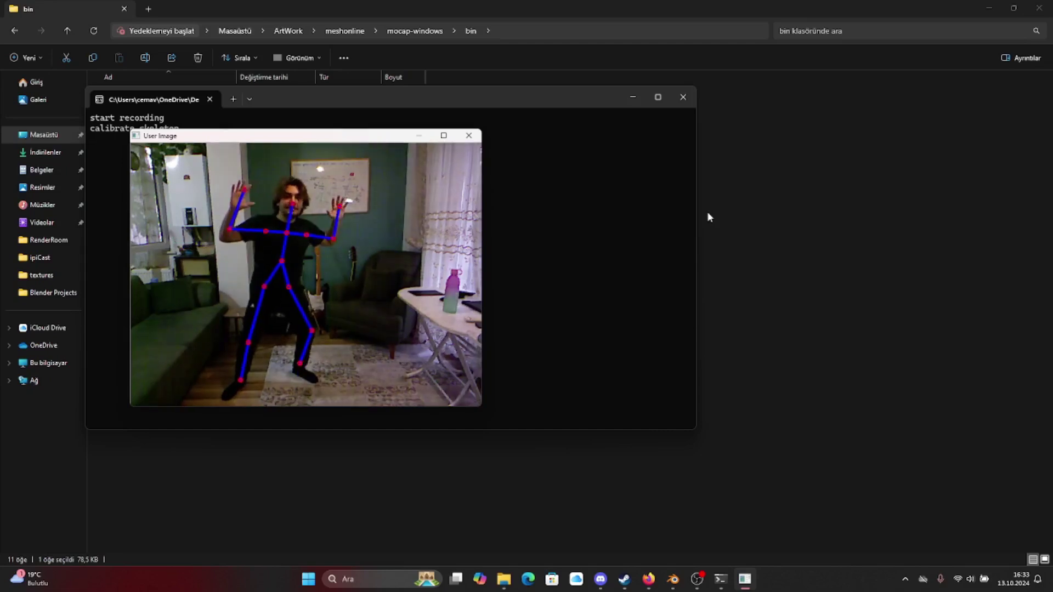
pyautogui.press('space')
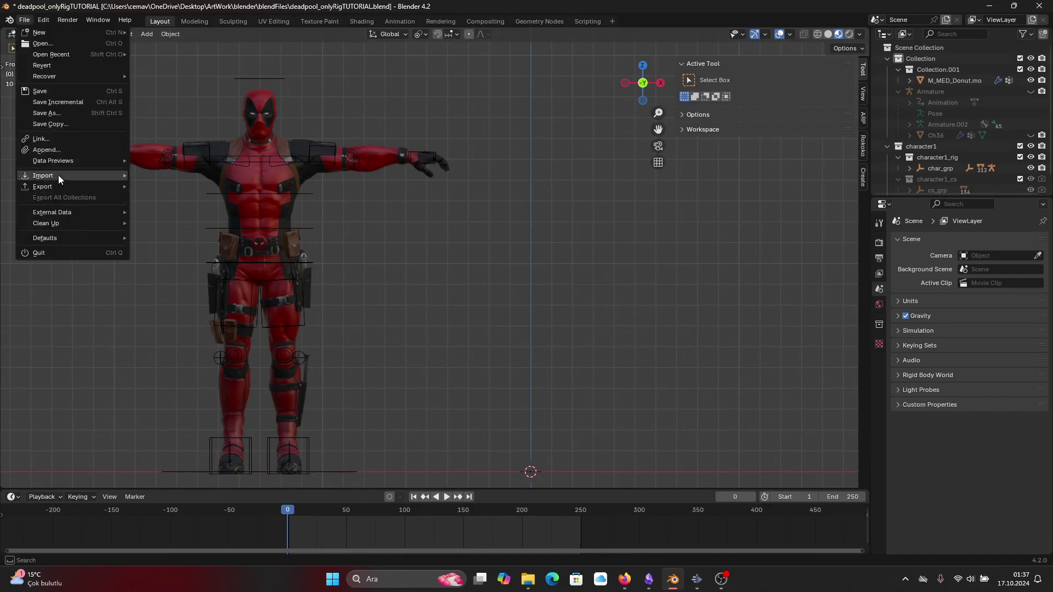
pyautogui.moveTo(59, 175)
pyautogui.click(203, 251)
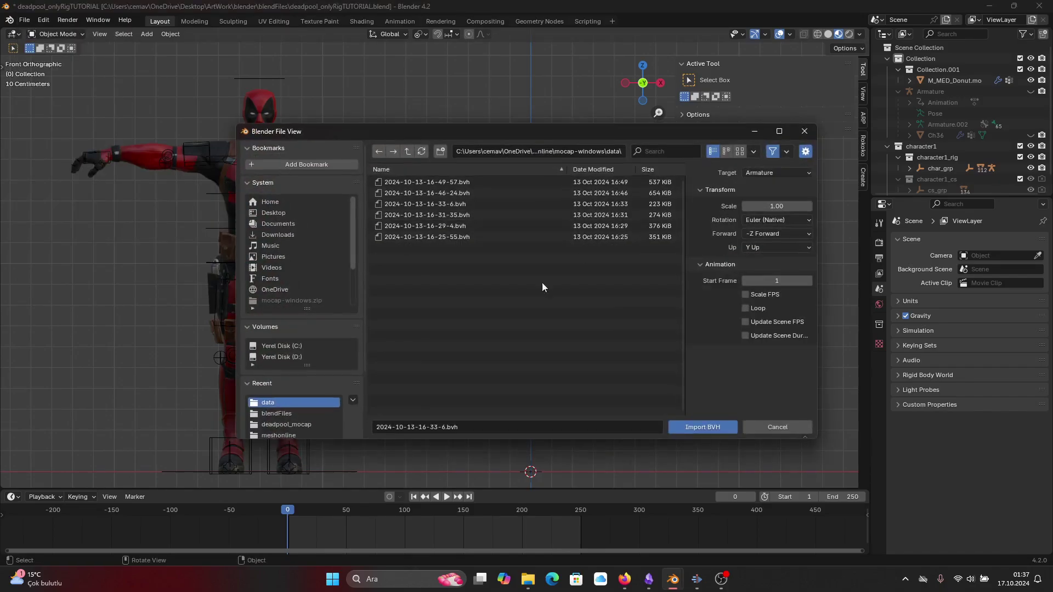
pyautogui.click(470, 206)
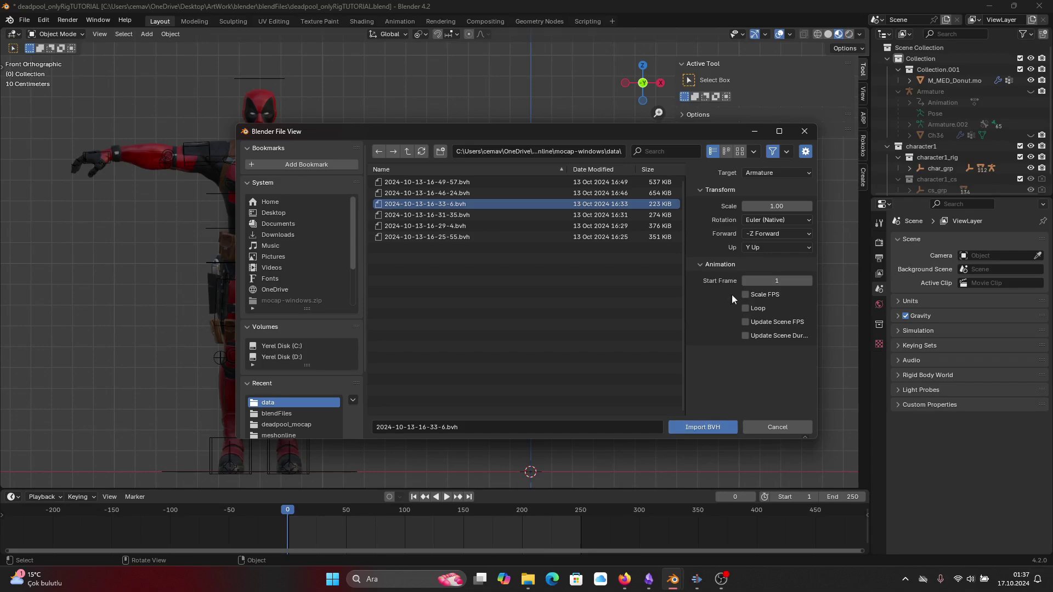
pyautogui.click(745, 323)
pyautogui.click(745, 336)
pyautogui.click(705, 427)
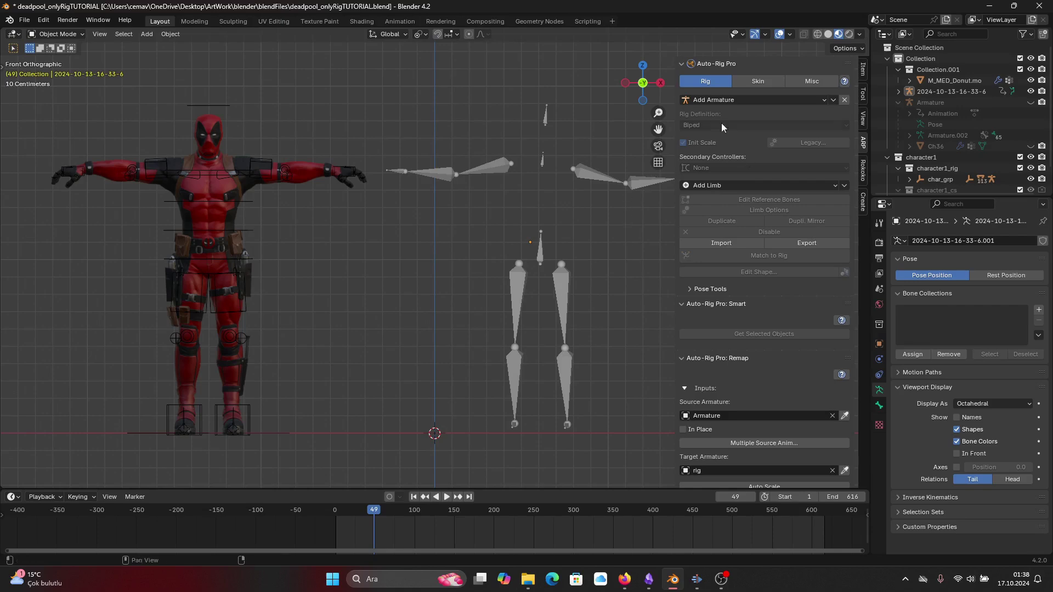
pyautogui.click(549, 114)
pyautogui.scroll(-8, 753, 99)
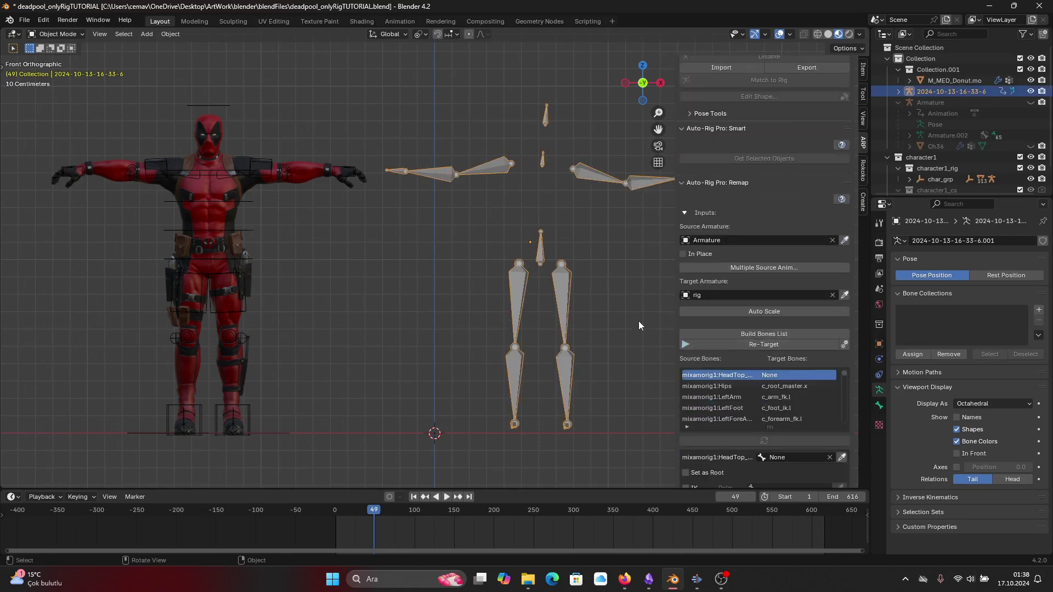
pyautogui.scroll(3, 582, 311)
pyautogui.scroll(-3, 388, 279)
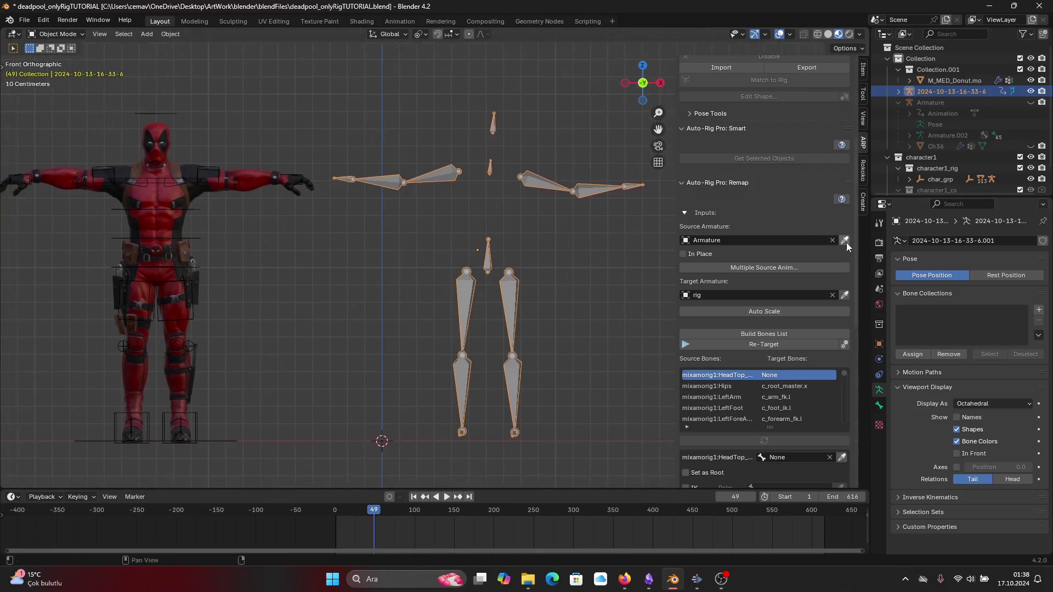
pyautogui.click(155, 112)
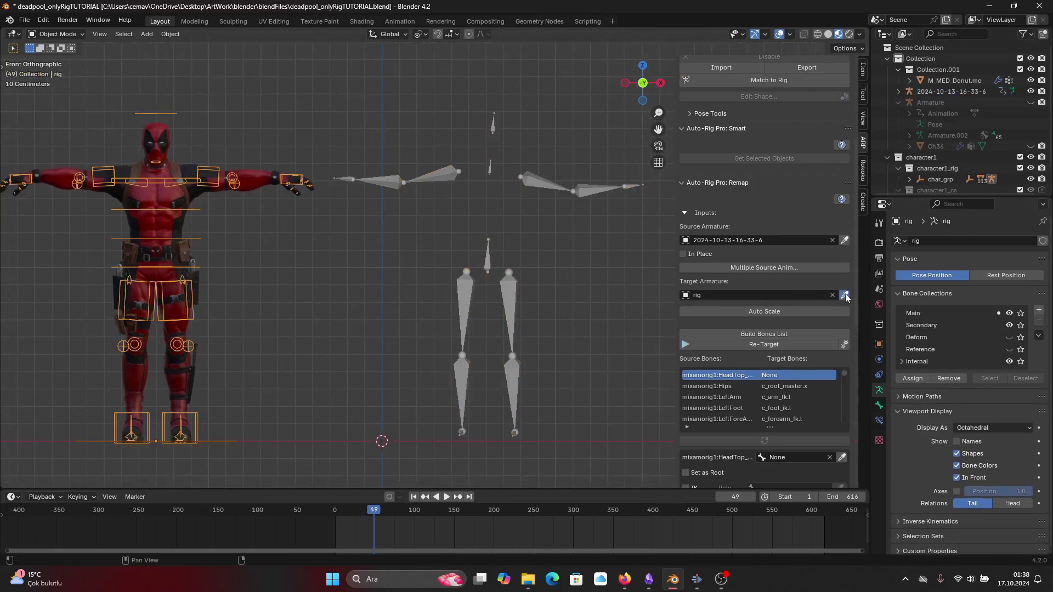
pyautogui.click(752, 334)
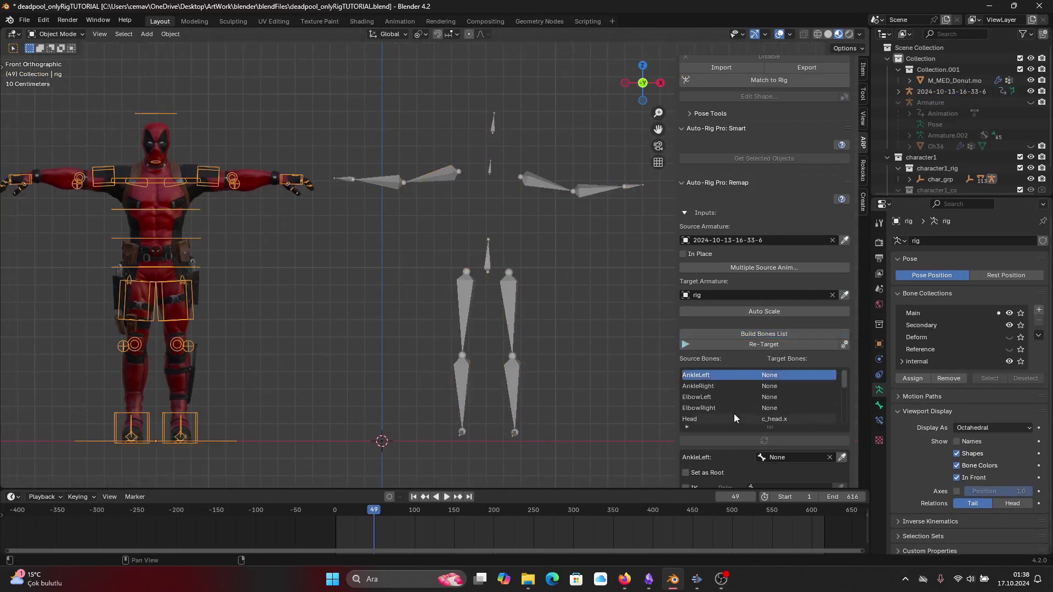
# Select the character rig together with the imported mocap armature and put both into Pose Mode.
pyautogui.scroll(-1, 855, 266)
pyautogui.scroll(-5, 854, 265)
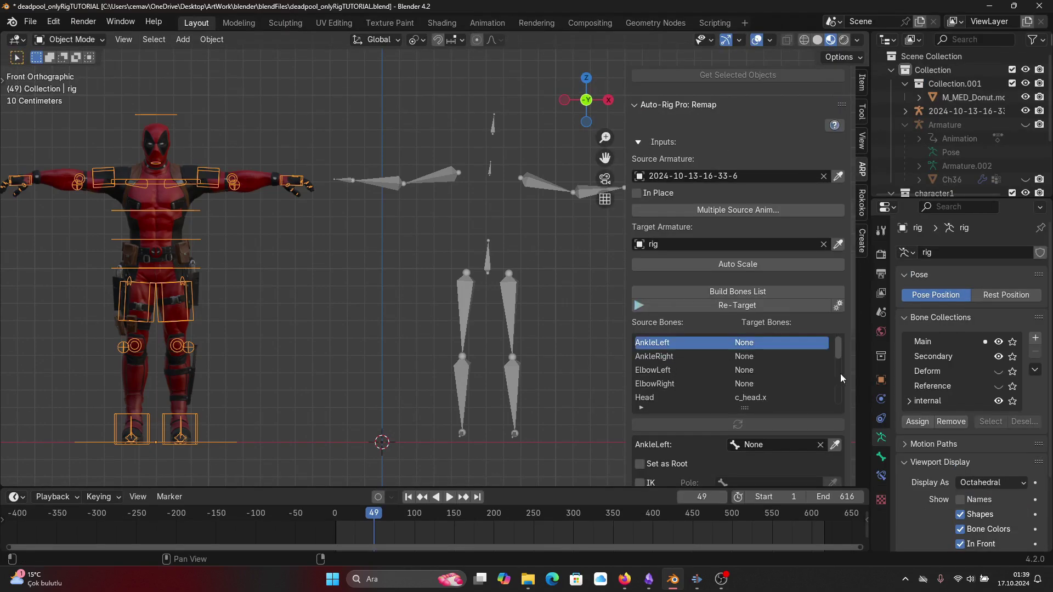
pyautogui.scroll(-1, 844, 473)
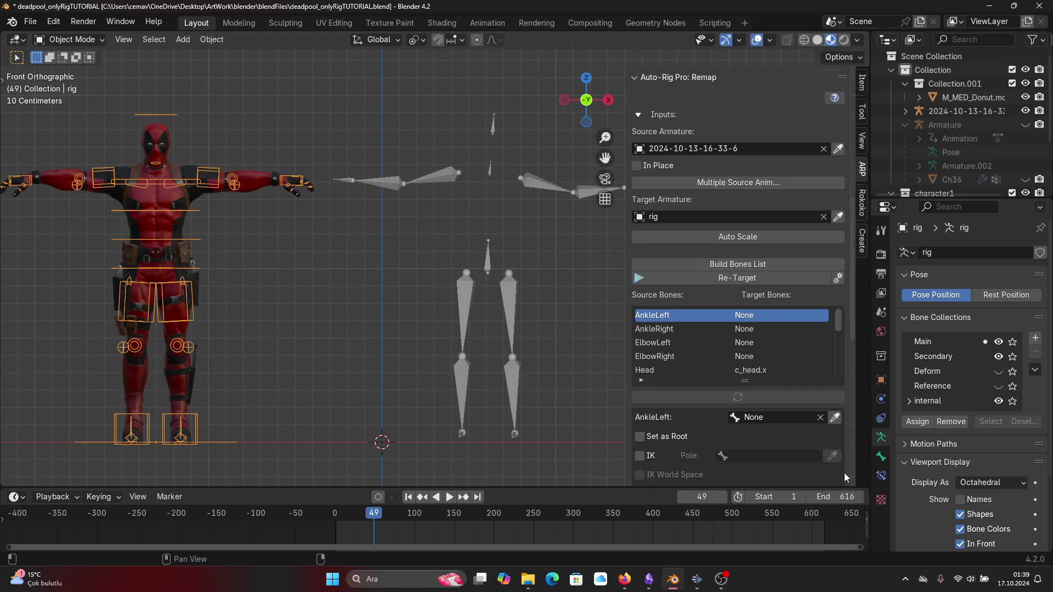
pyautogui.scroll(-2, 851, 458)
pyautogui.scroll(2, 852, 459)
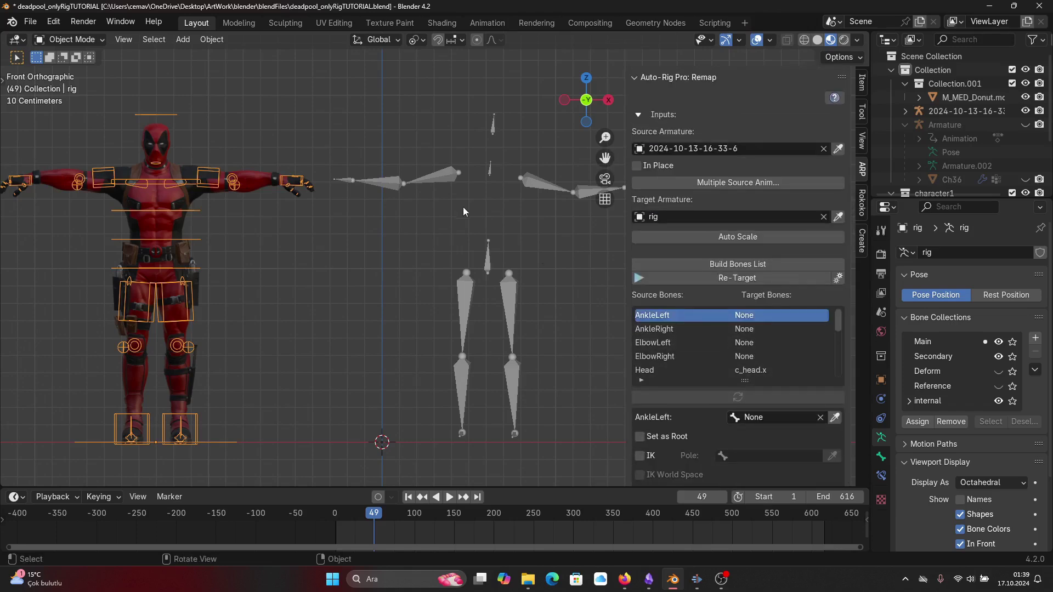
pyautogui.keyDown('shift'); pyautogui.moveTo(385, 217); pyautogui.dragTo(342, 220, button='middle'); pyautogui.keyUp('shift')
pyautogui.keyDown('shift'); pyautogui.click(363, 189); pyautogui.keyUp('shift')
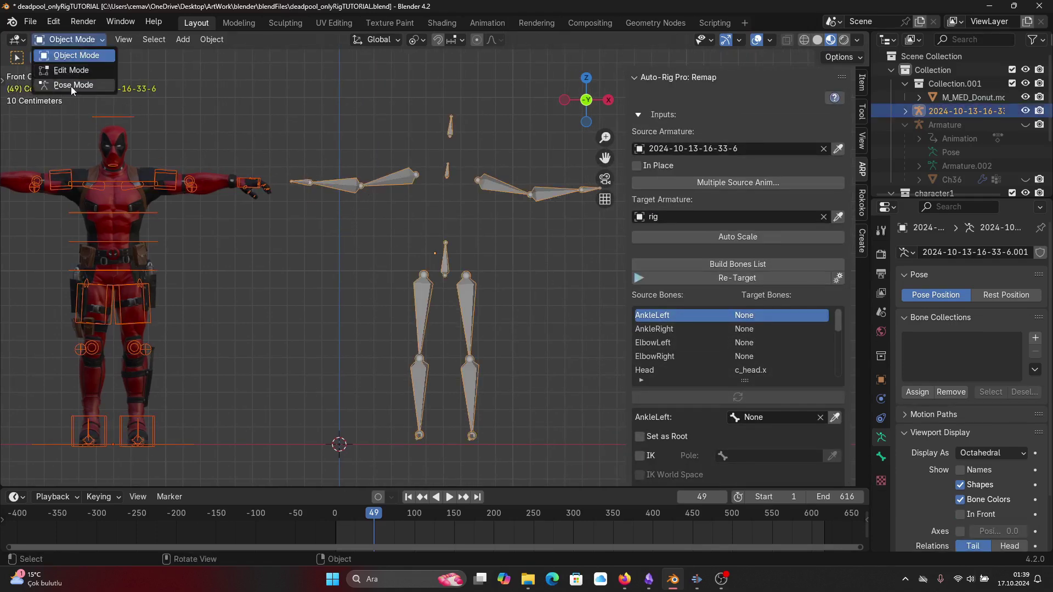
pyautogui.click(70, 85)
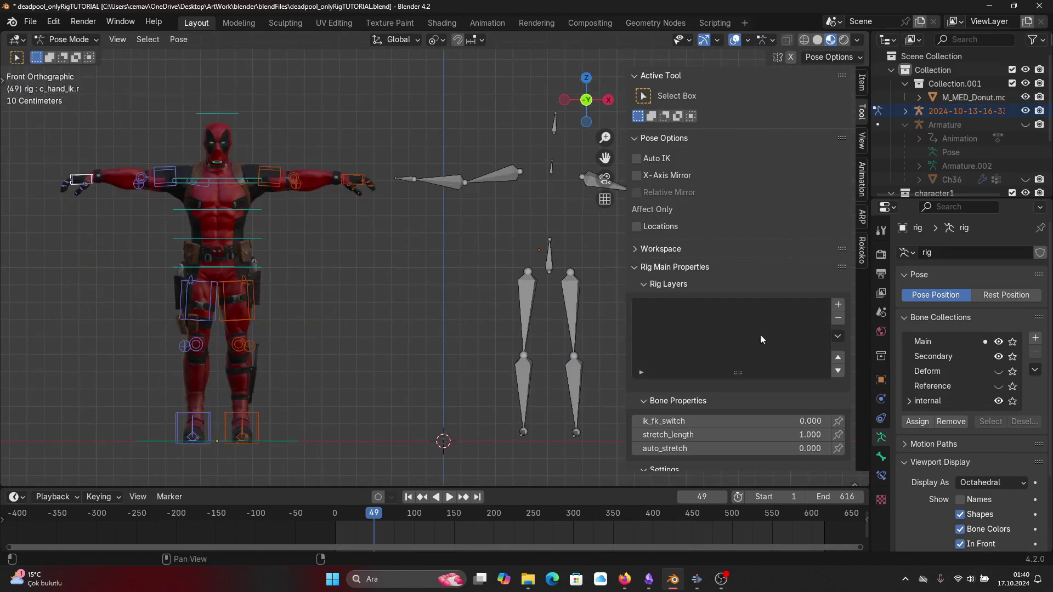
# Snap both arms and both legs of the character rig from IK to FK using Snap IK-FK.
pyautogui.scroll(-5, 760, 335)
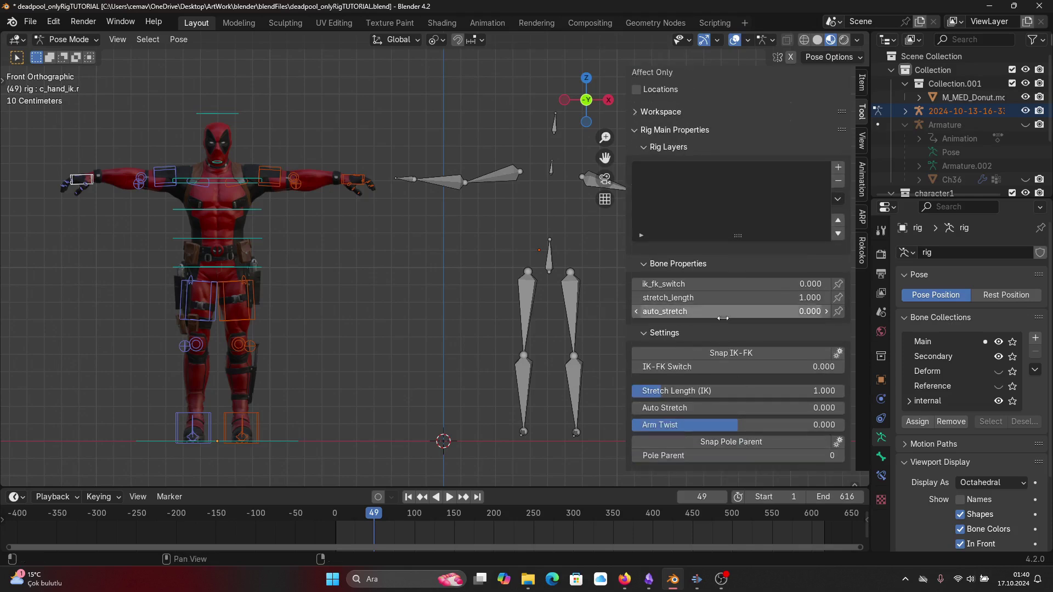
pyautogui.click(752, 355)
pyautogui.click(348, 182)
pyautogui.click(719, 354)
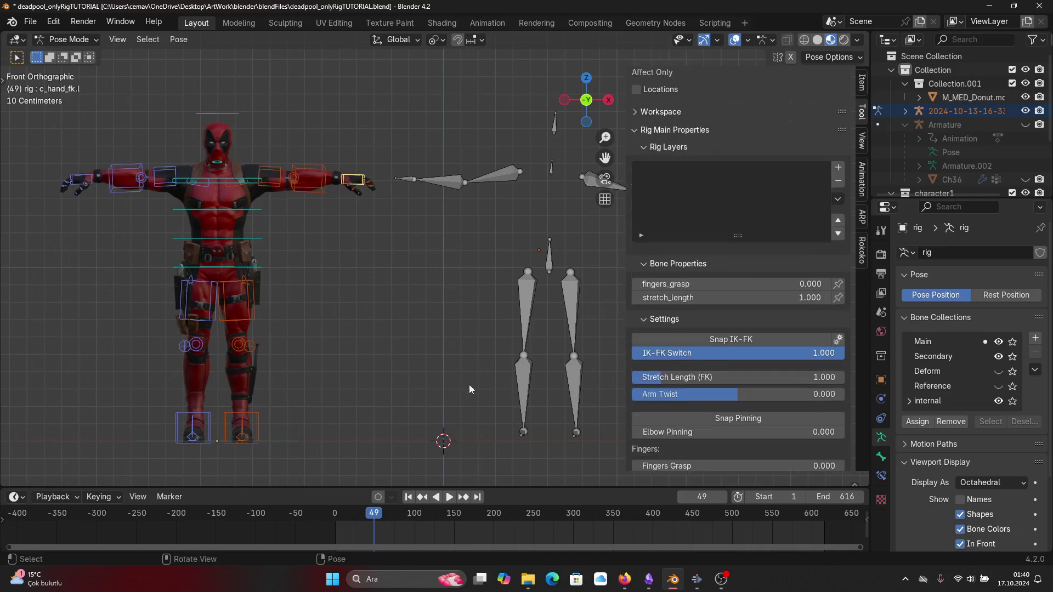
pyautogui.click(183, 421)
pyautogui.click(729, 362)
pyautogui.click(250, 431)
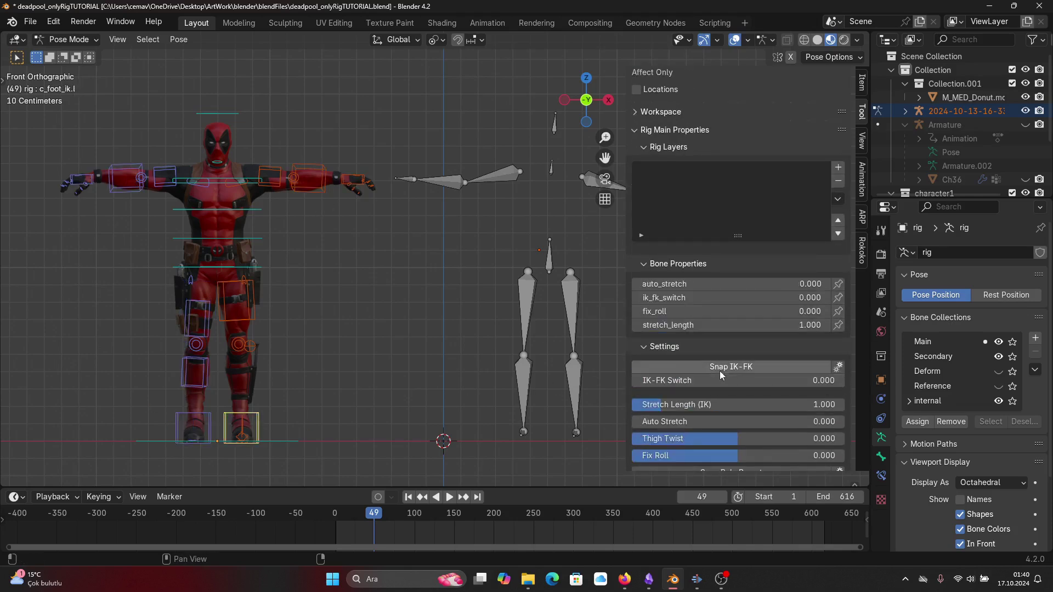
pyautogui.click(719, 369)
# Select the ShoulderLeft bone of the mocap armature and bring back the Auto-Rig Pro remap settings.
pyautogui.click(406, 362)
pyautogui.click(495, 171)
pyautogui.click(435, 238)
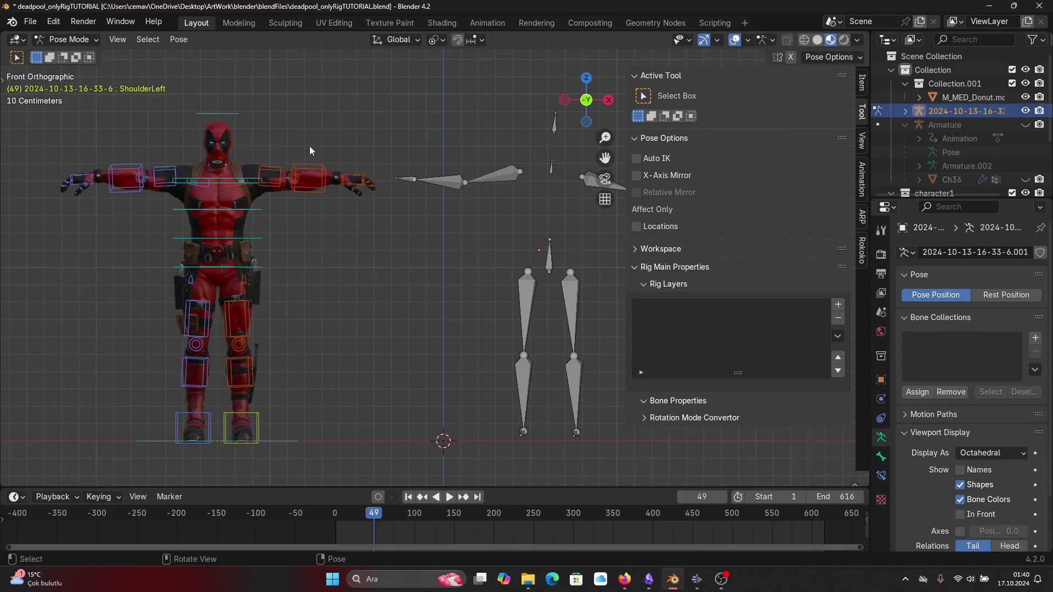
pyautogui.click(863, 217)
pyautogui.scroll(-3, 693, 369)
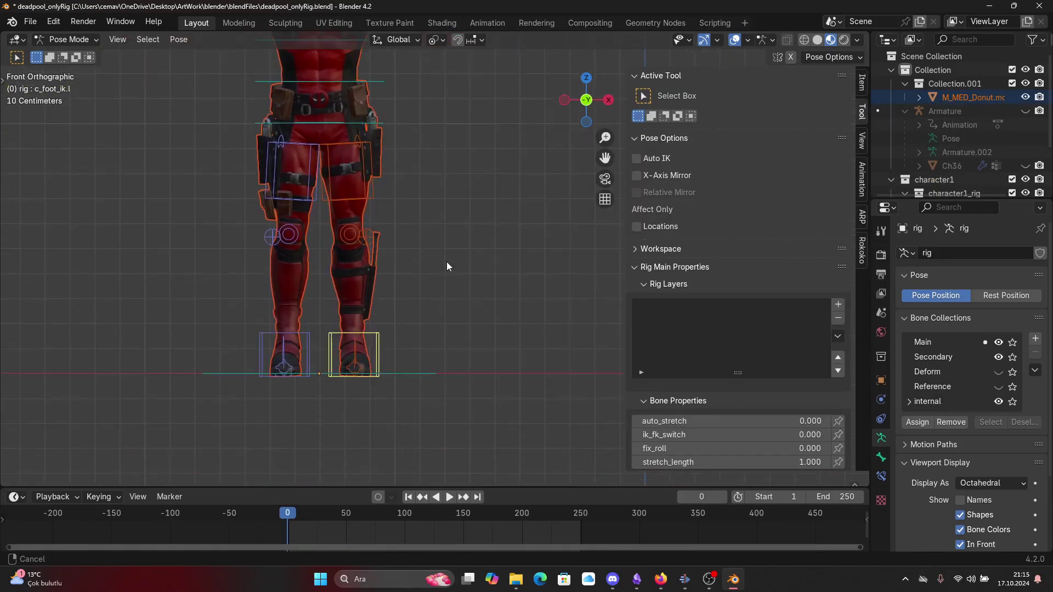
# Try moving the left foot's IK control and rotating the left thigh's FK control in the deadpool_onlyRig file to compare both modes.
pyautogui.scroll(1, 438, 325)
pyautogui.press('g')
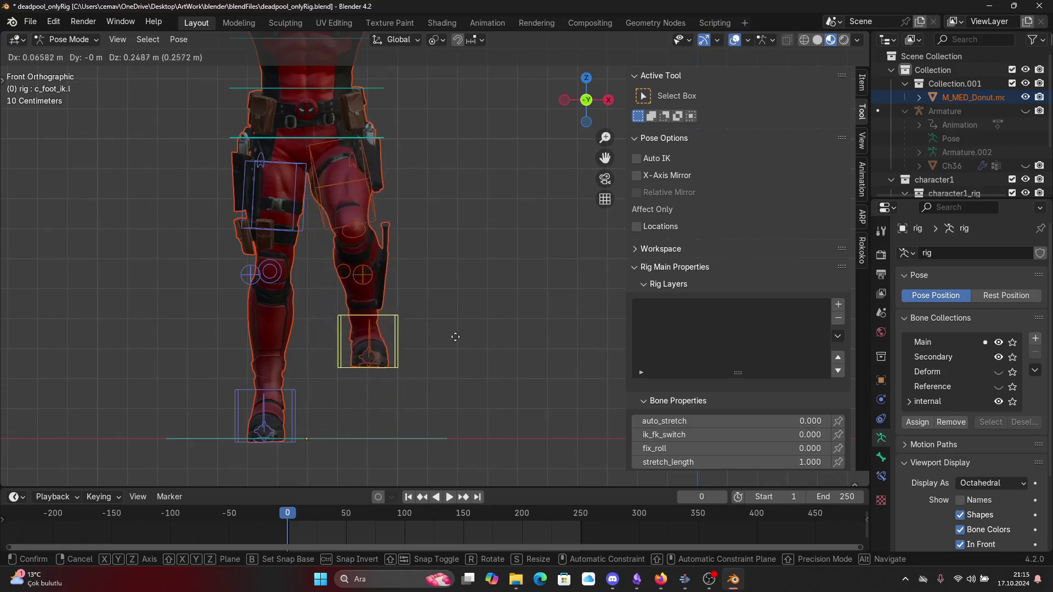
pyautogui.rightClick(445, 386)
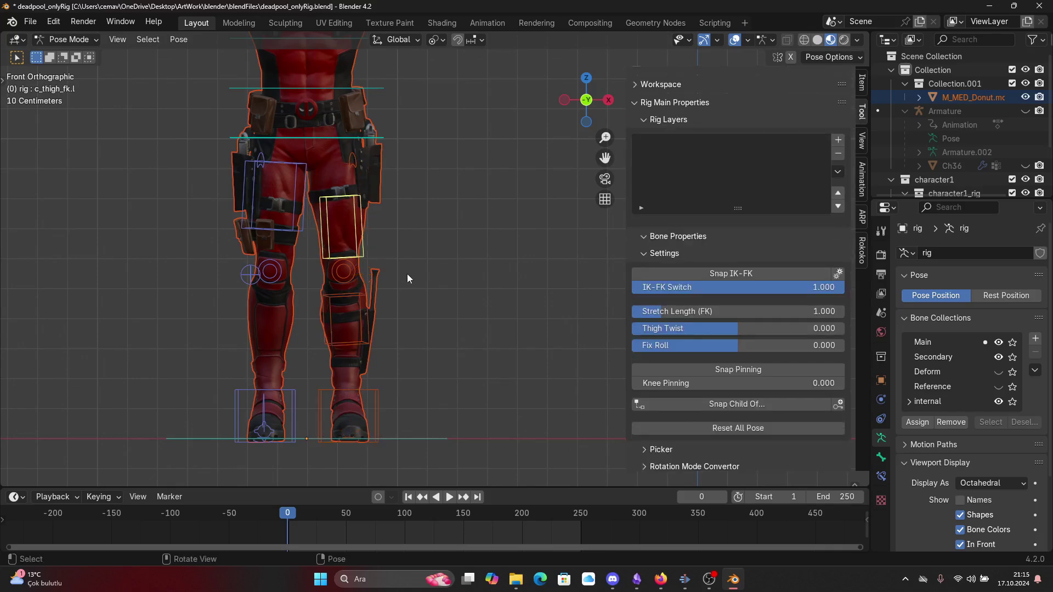
pyautogui.press('r')
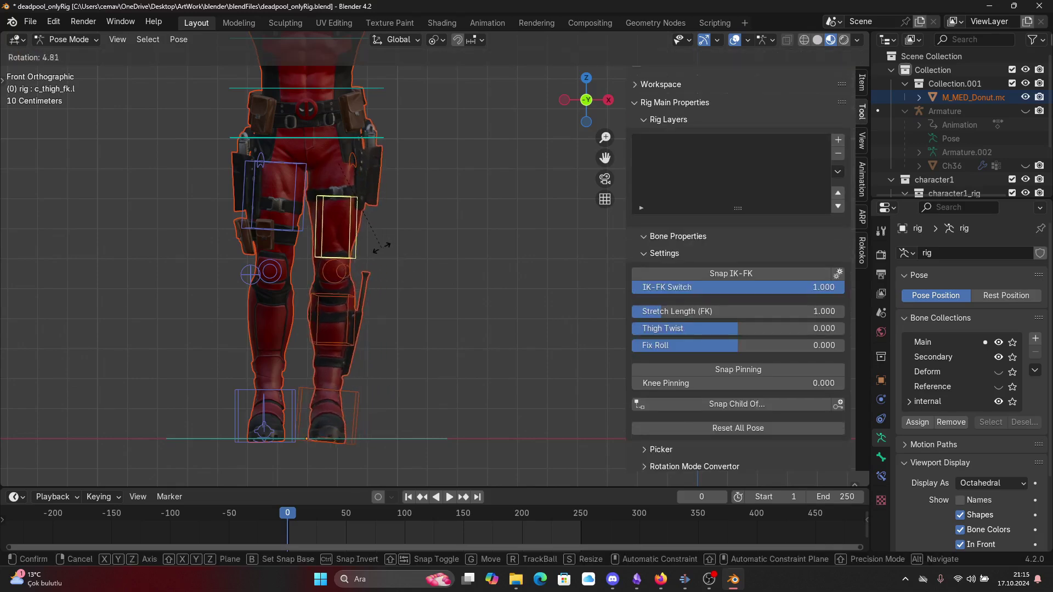
pyautogui.press('g')
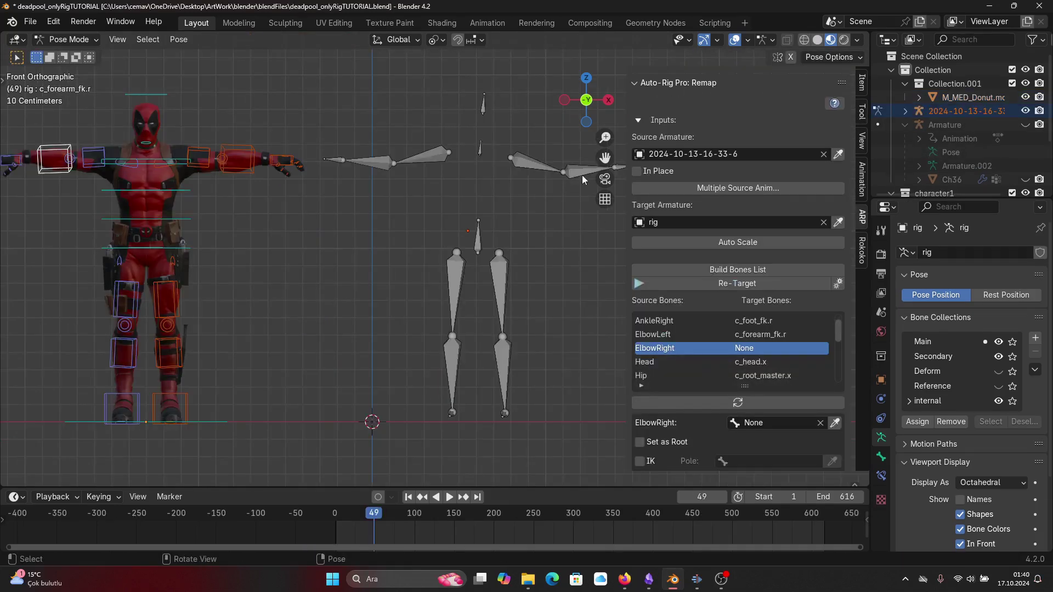
# Map the ElbowRight source bone to c_forearm_fk.l, and set Hip as root with c_root_master.x as its target.
pyautogui.click(240, 151)
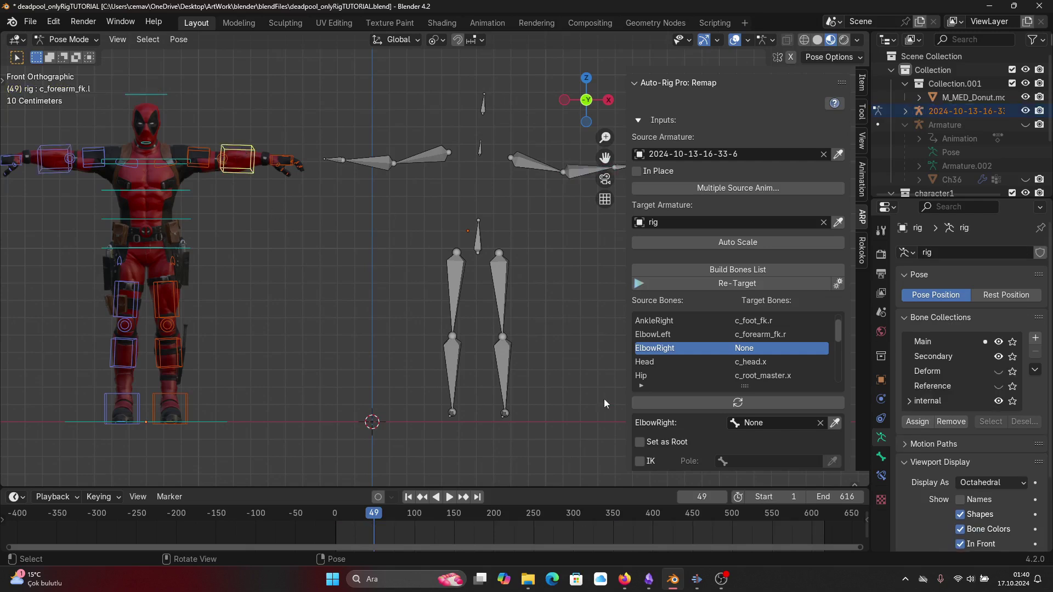
pyautogui.click(835, 423)
pyautogui.click(784, 363)
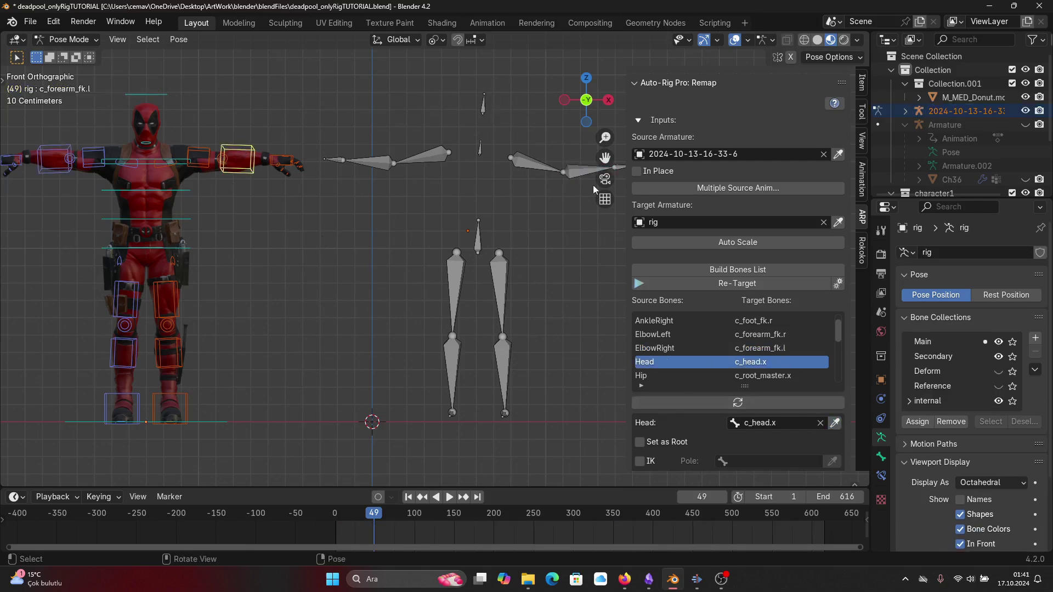
pyautogui.click(773, 378)
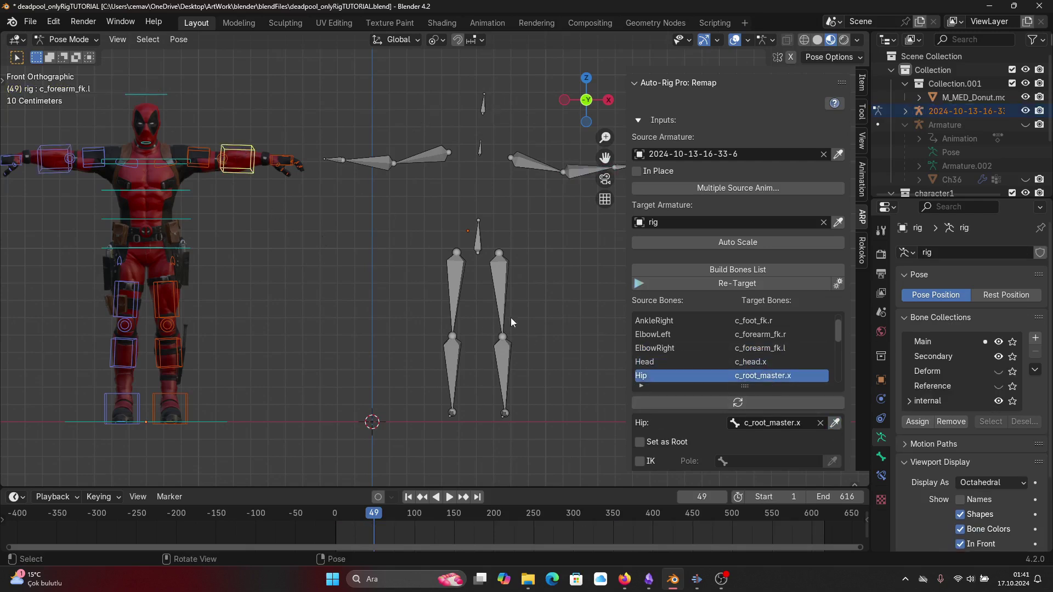
pyautogui.click(126, 249)
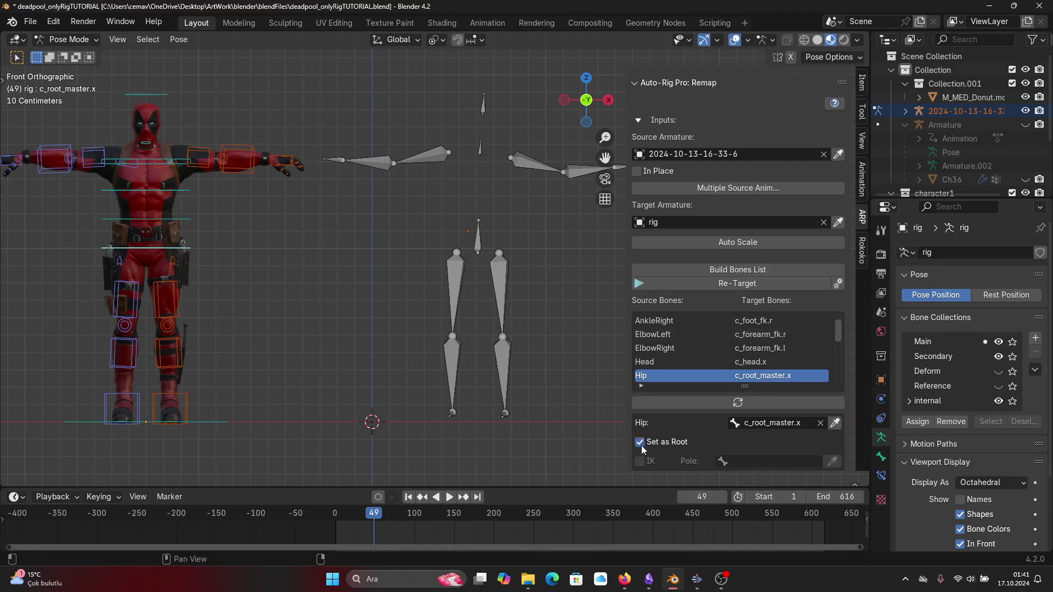
# Map the HipLeft source bone to c_thigh_fk.r and HipRight to c_thigh_fk.l in the remap bone list.
pyautogui.scroll(-2, 764, 361)
pyautogui.click(764, 362)
pyautogui.click(462, 272)
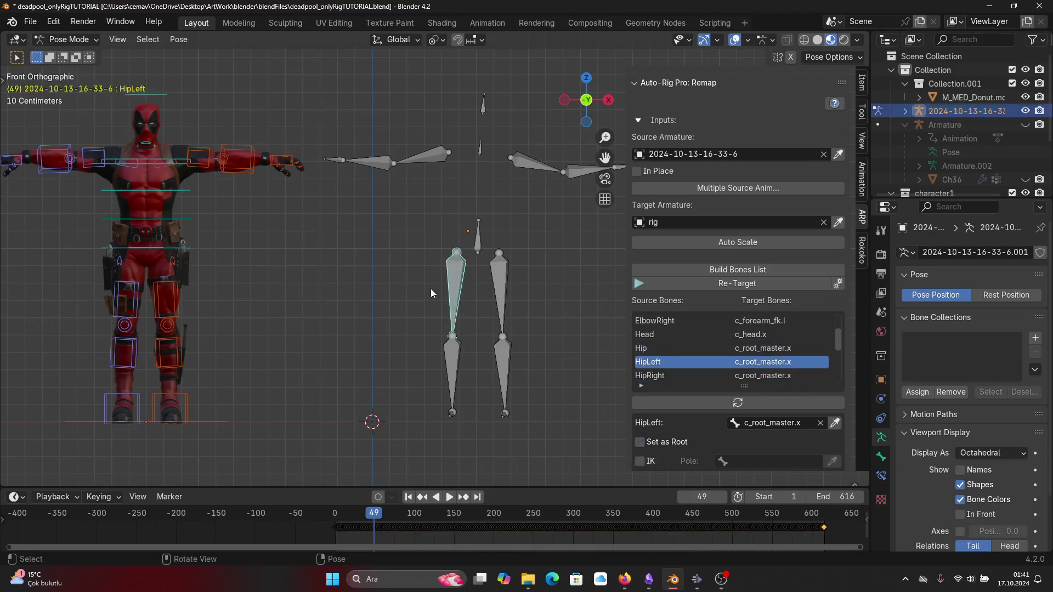
pyautogui.click(121, 300)
pyautogui.click(783, 378)
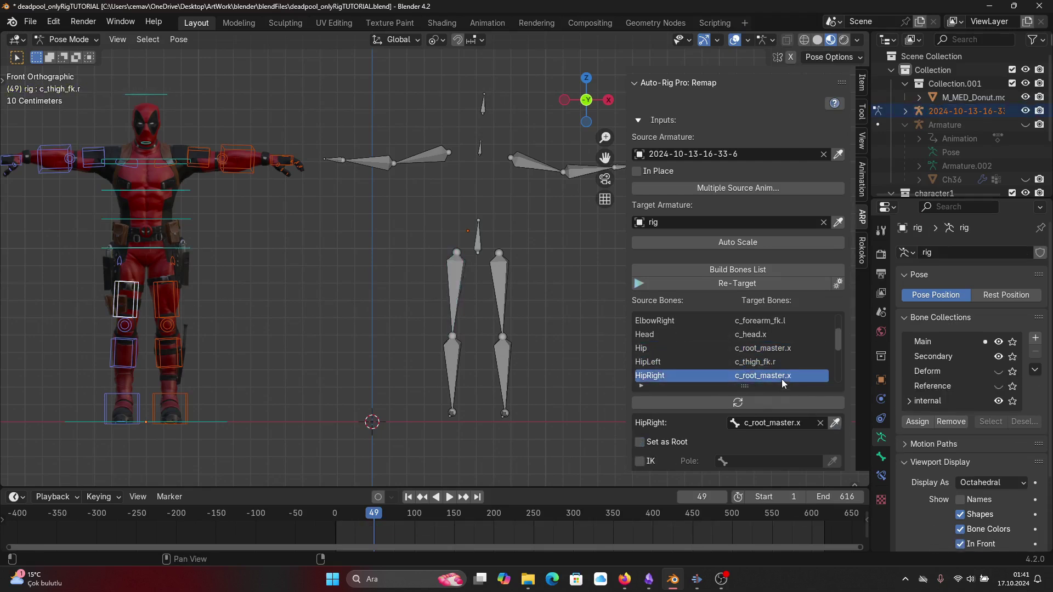
pyautogui.click(500, 294)
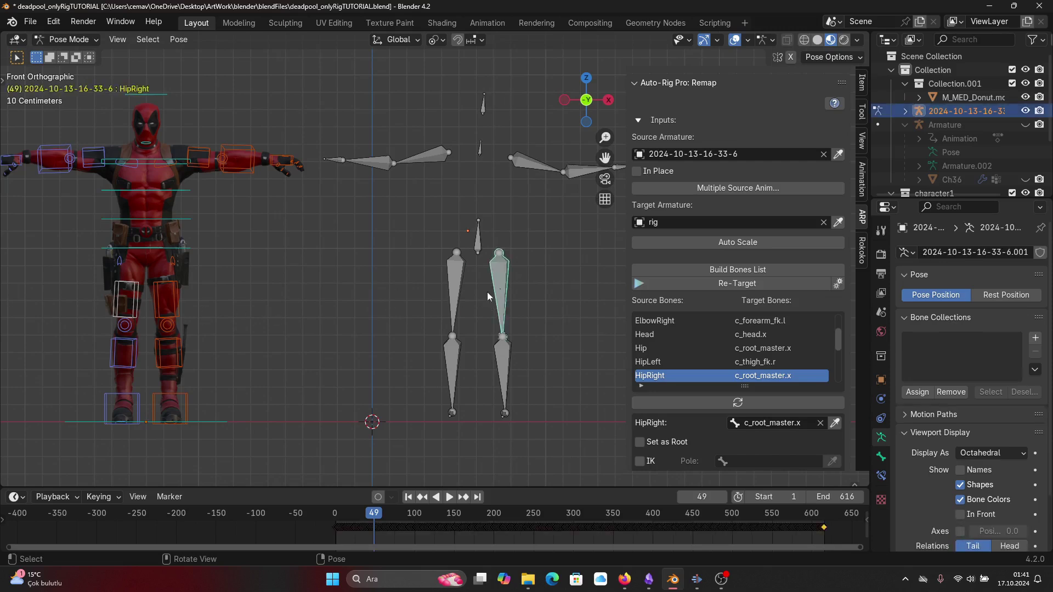
pyautogui.click(173, 308)
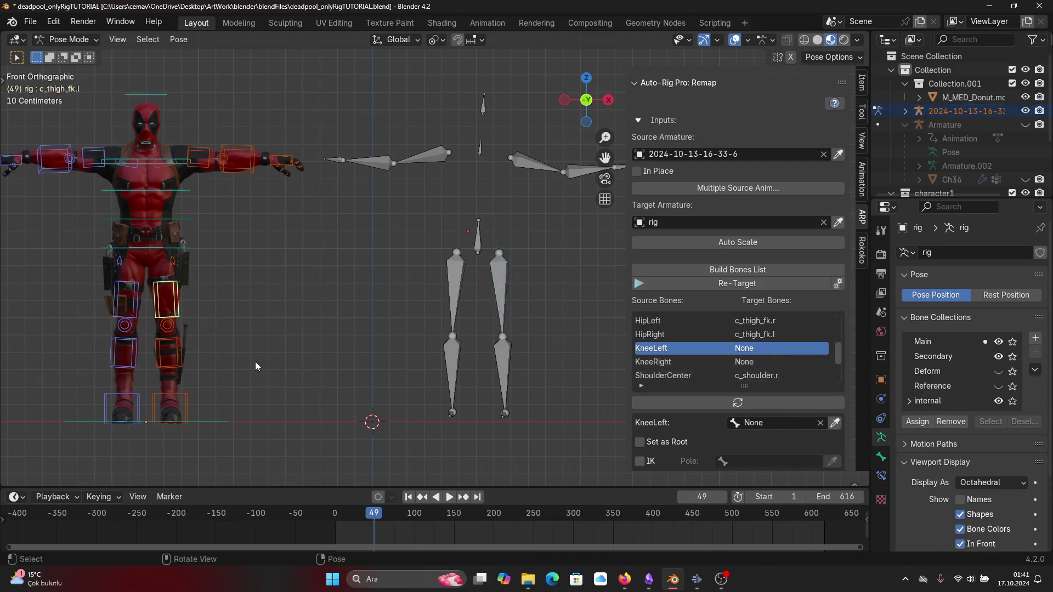
# Map the KneeLeft source bone to c_leg_fk.r and KneeRight to c_leg_fk.l.
pyautogui.click(446, 349)
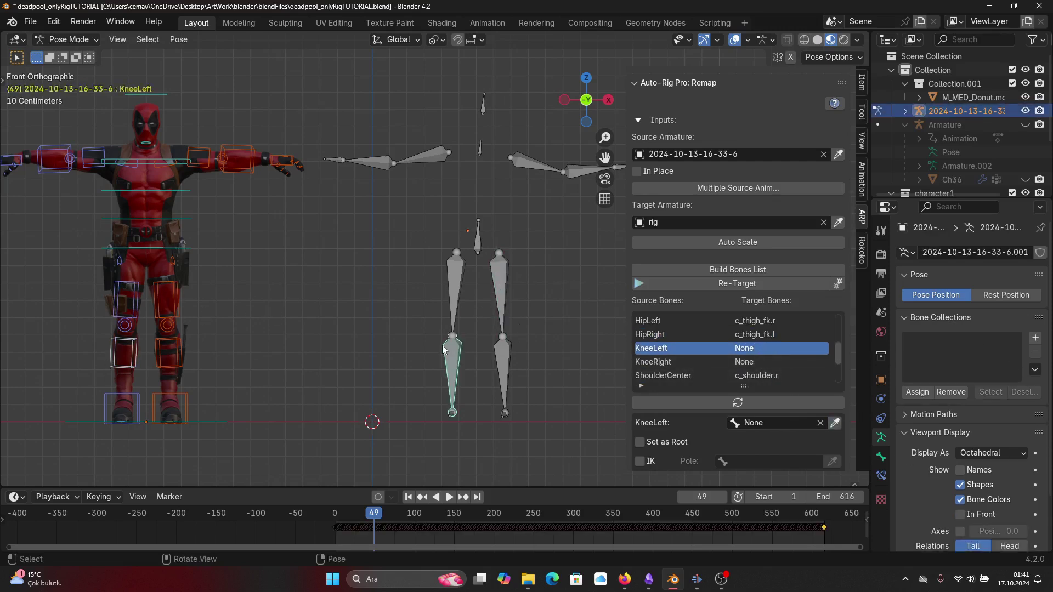
pyautogui.click(124, 365)
pyautogui.click(835, 422)
pyautogui.click(742, 362)
pyautogui.click(504, 372)
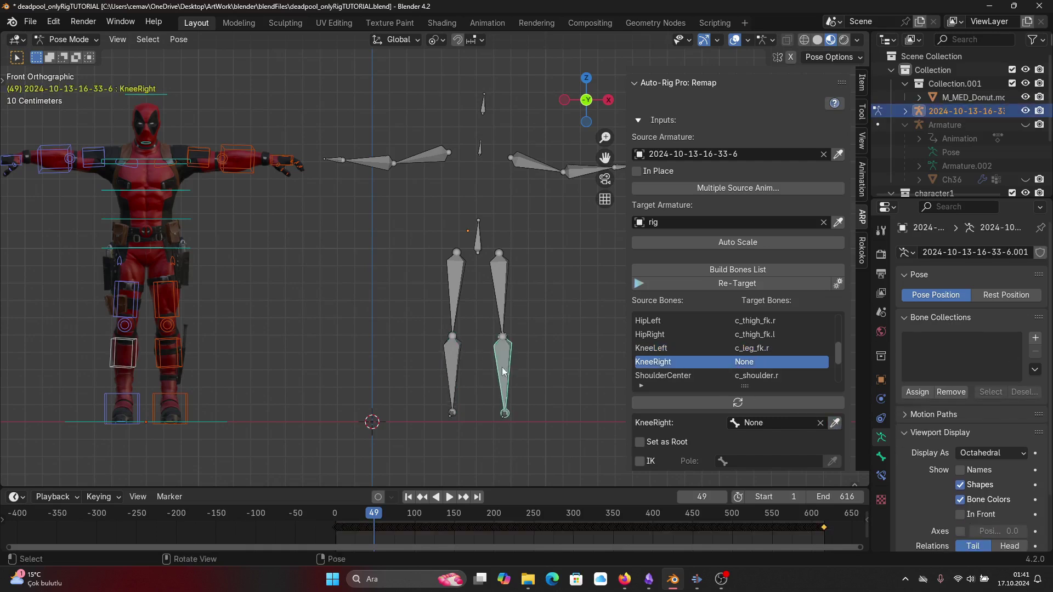
pyautogui.click(176, 361)
pyautogui.click(834, 422)
# Map the ShoulderCenter source bone to the rig's chest control c_spine_03.x.
pyautogui.scroll(-2, 740, 373)
pyautogui.click(742, 348)
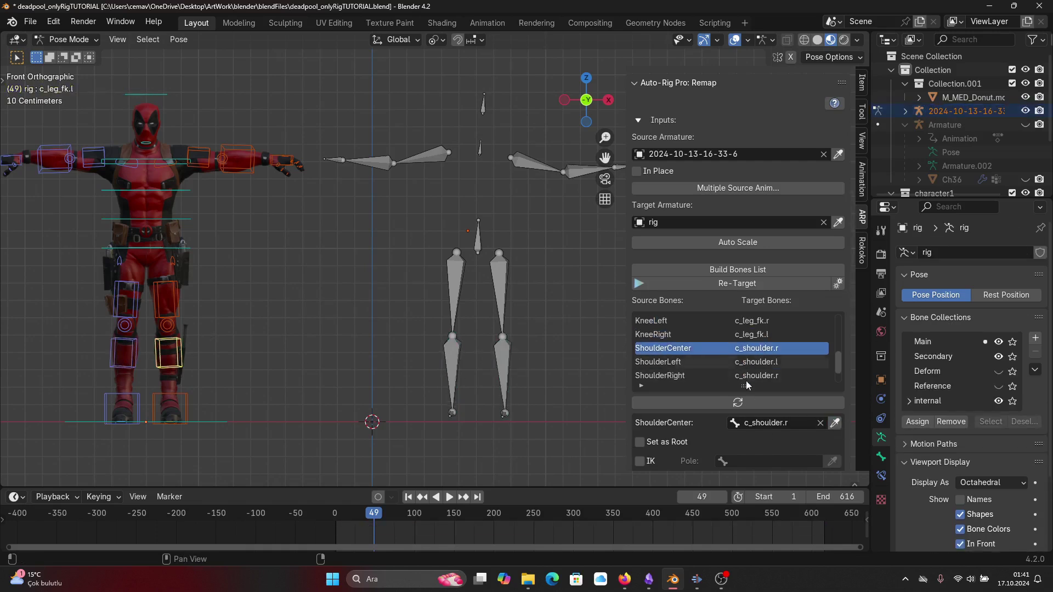
pyautogui.click(480, 153)
pyautogui.click(144, 163)
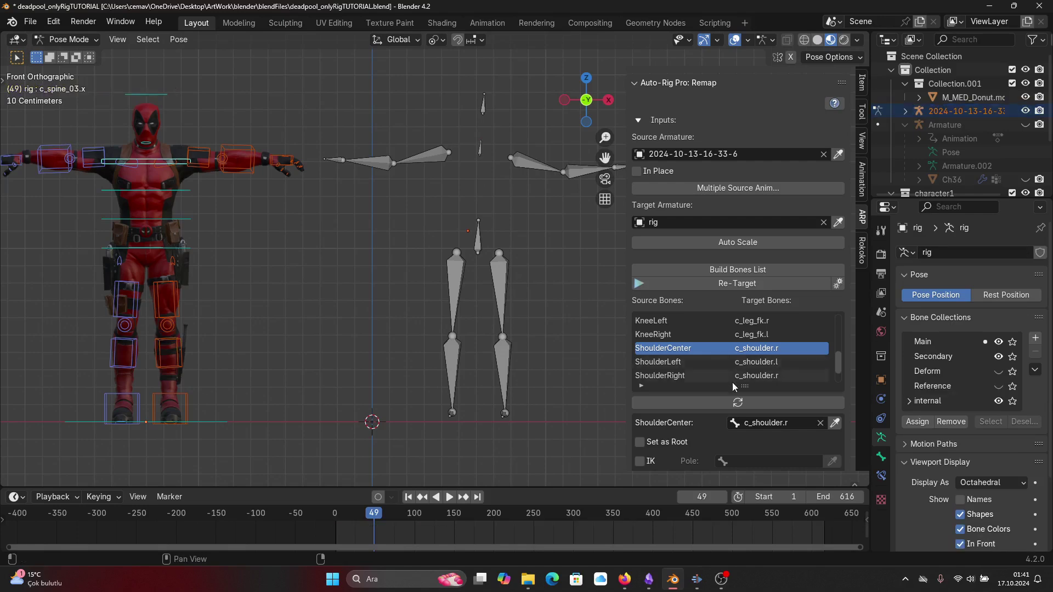
pyautogui.click(835, 423)
# Map the ShoulderLeft source bone to c_arm_fk.r and ShoulderRight to c_arm_fk.l.
pyautogui.click(741, 362)
pyautogui.click(435, 155)
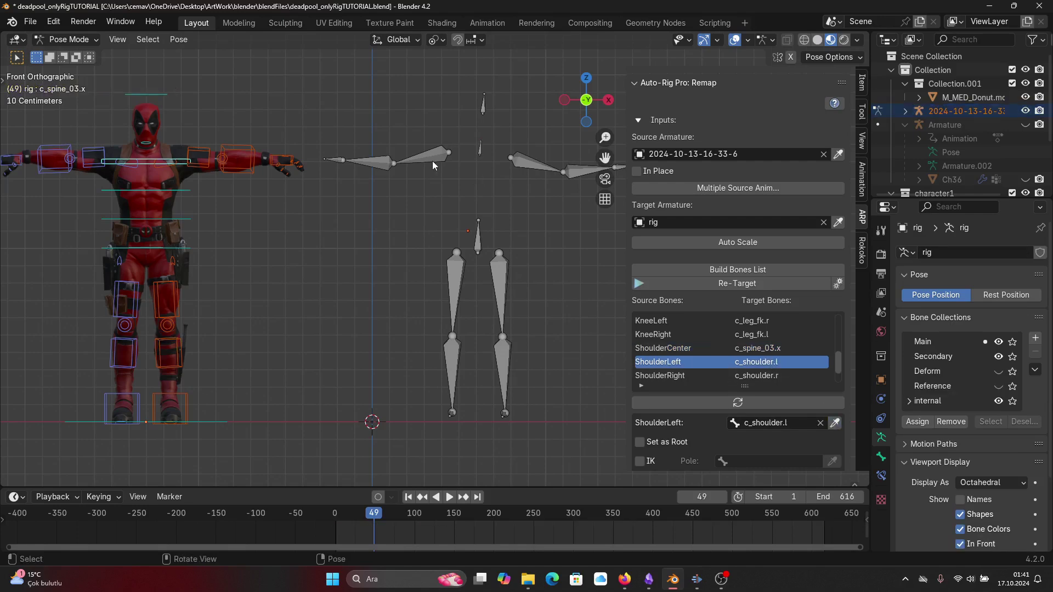
pyautogui.click(91, 157)
pyautogui.click(835, 423)
pyautogui.scroll(-1, 742, 362)
pyautogui.click(742, 362)
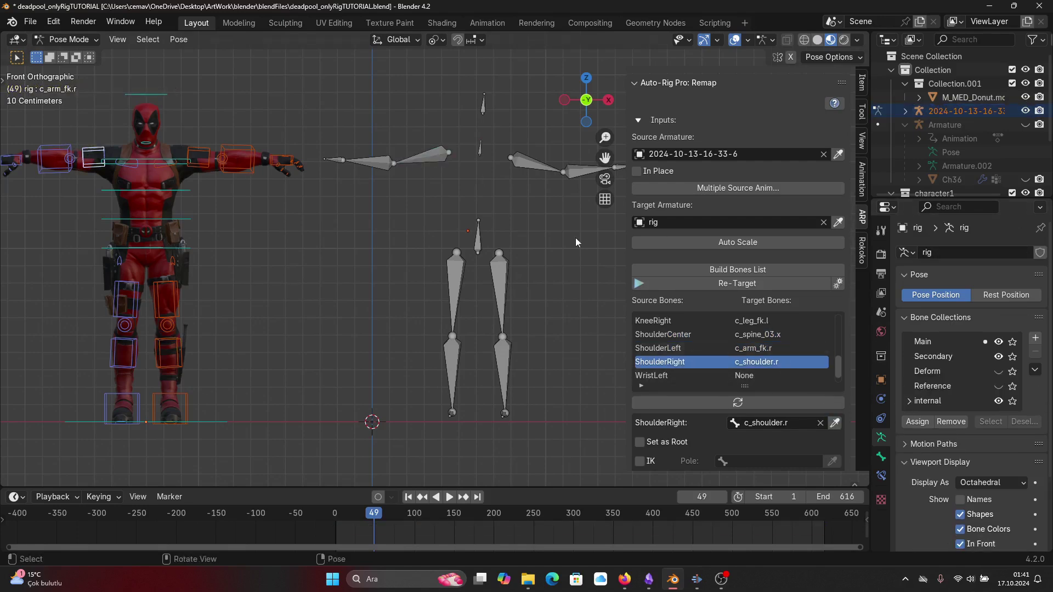
# Retarget the mocap animation onto the rig for frames 1 to 615 with linear keyframe interpolation.
pyautogui.scroll(1, 776, 332)
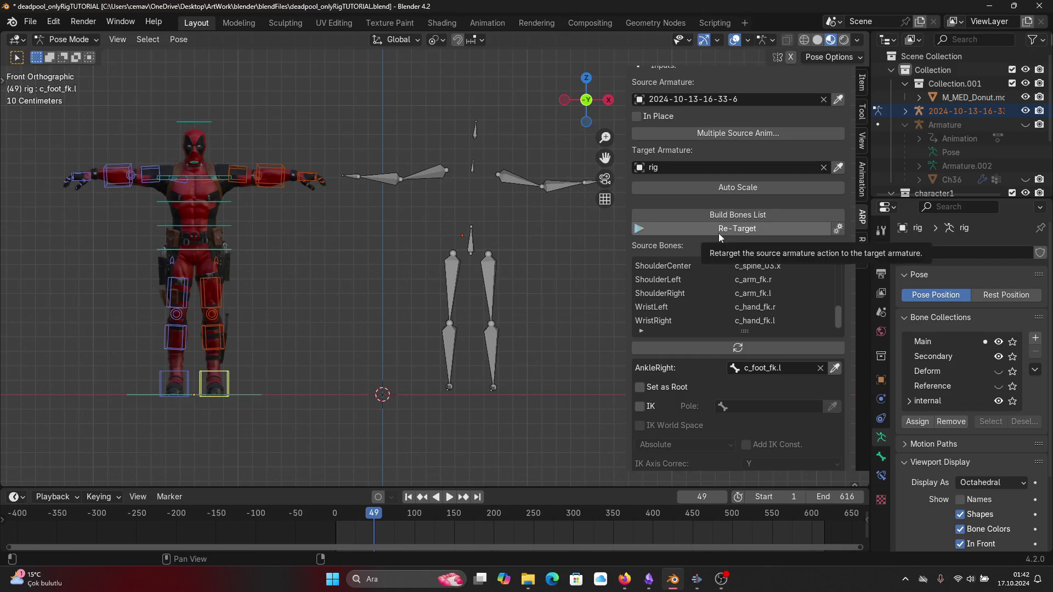
pyautogui.click(719, 233)
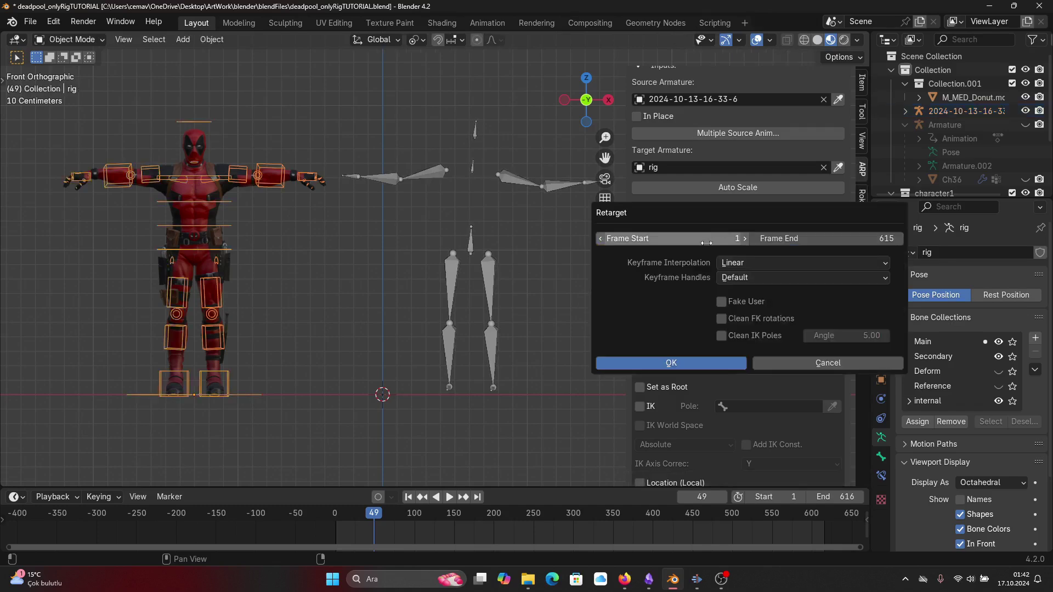
pyautogui.click(693, 361)
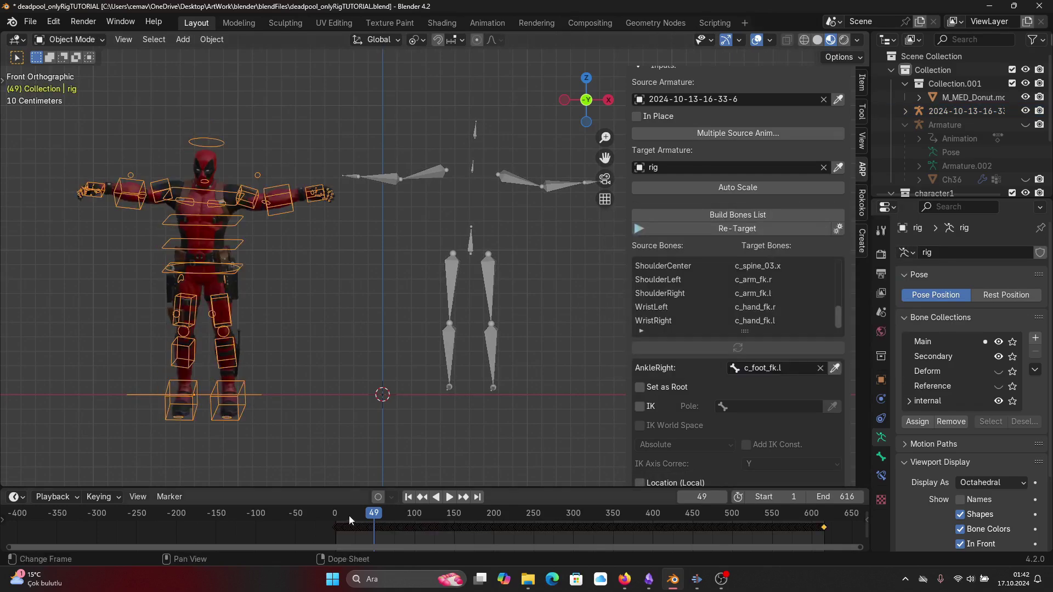
# Play the retargeted animation from the first frame without overlays to check the character's motion.
pyautogui.hotkey('shift', 'Left')
pyautogui.press('space')
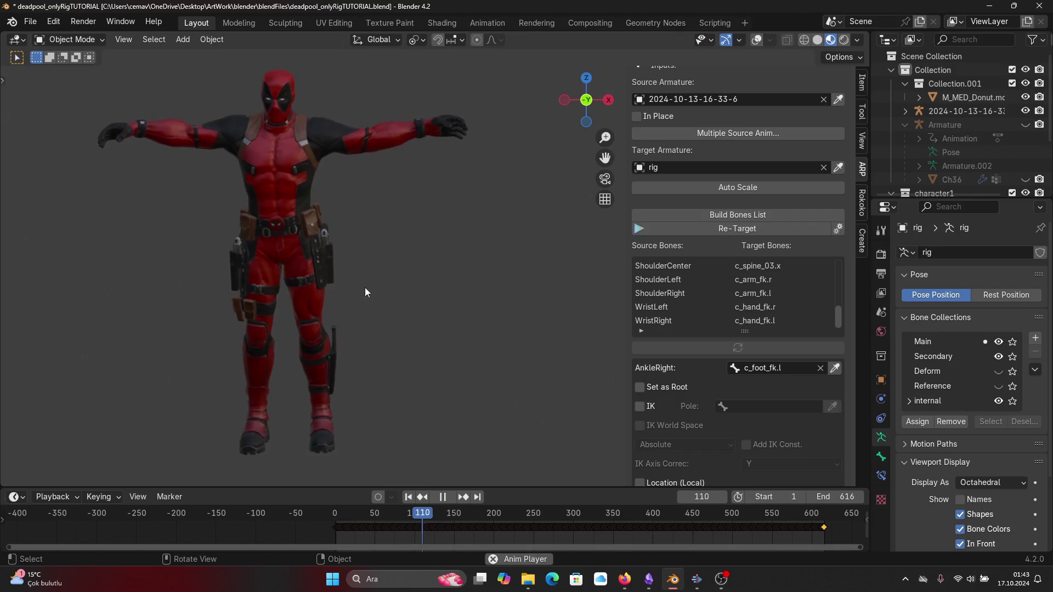
pyautogui.press('Escape')
pyautogui.hotkey('shift', 'alt', 'z')
# In Pose Mode, smooth the rig's animation curves in a Graph Editor split off below the 3D viewport.
pyautogui.click(82, 42)
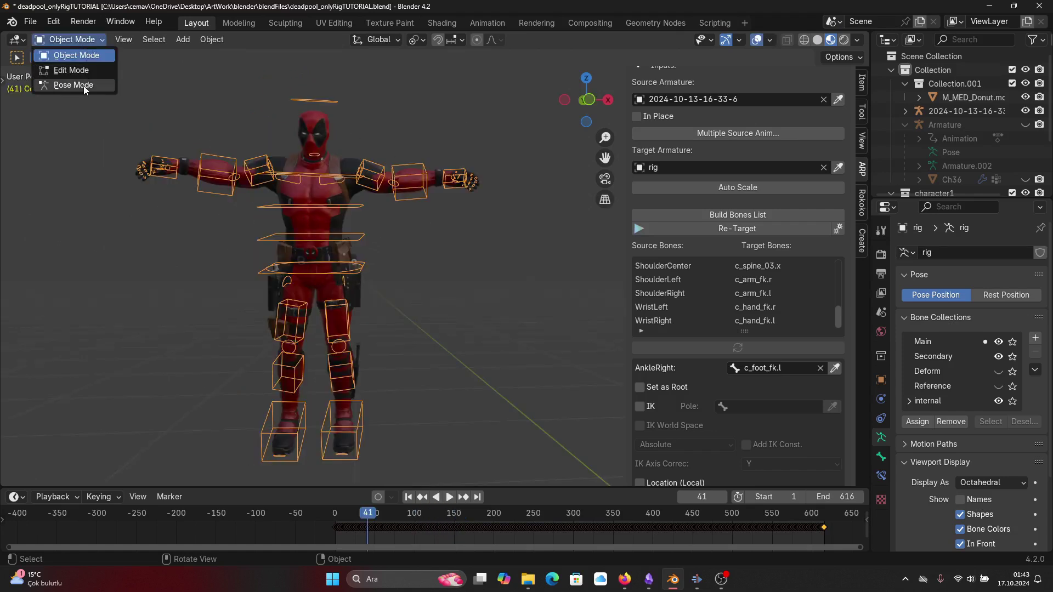
pyautogui.click(83, 86)
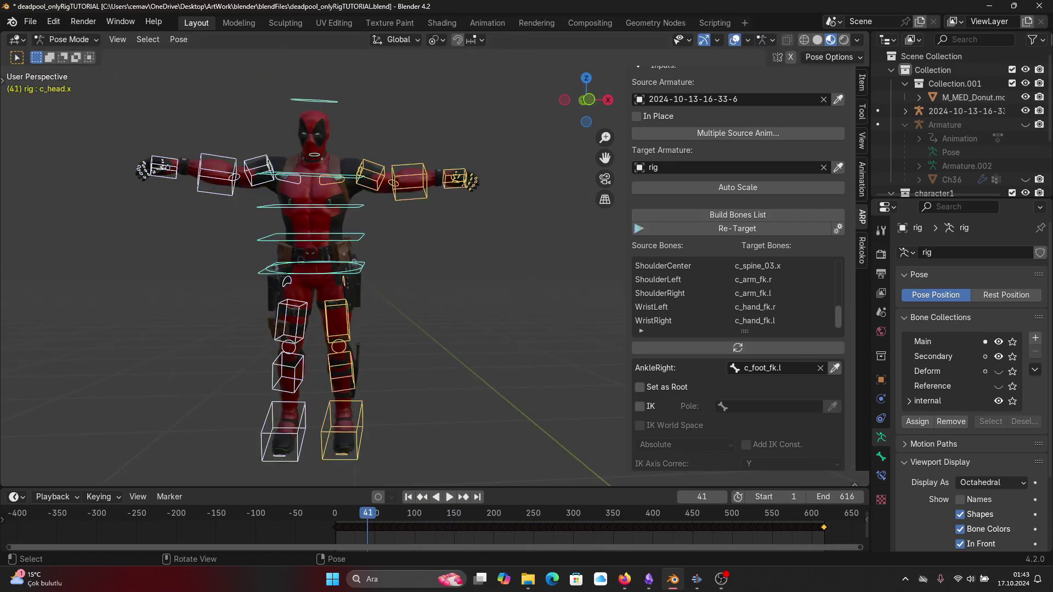
pyautogui.moveTo(5, 34); pyautogui.dragTo(44, 365)
pyautogui.click(18, 375)
pyautogui.click(20, 377)
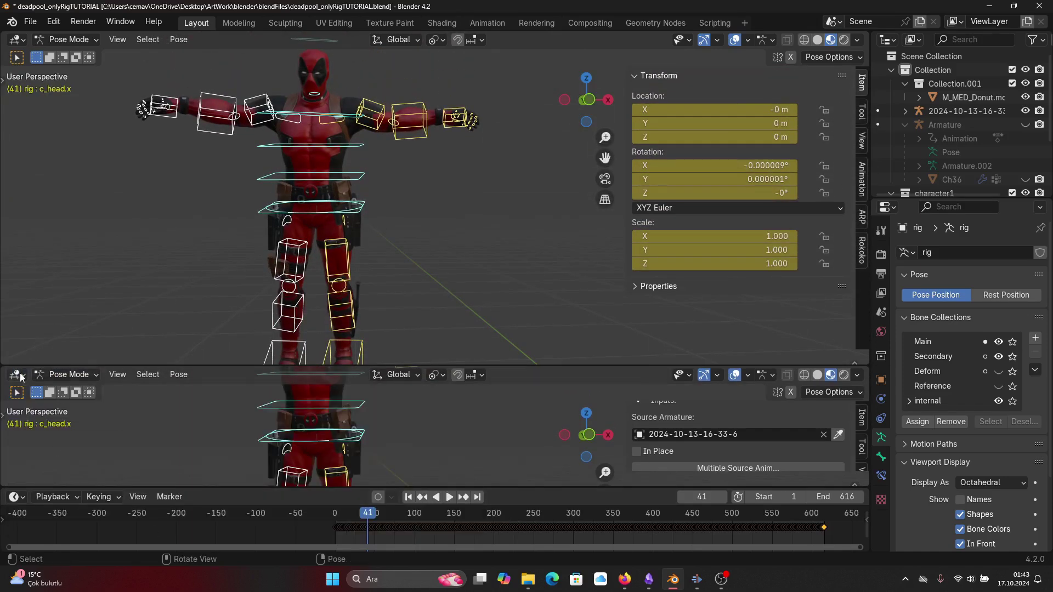
pyautogui.click(20, 376)
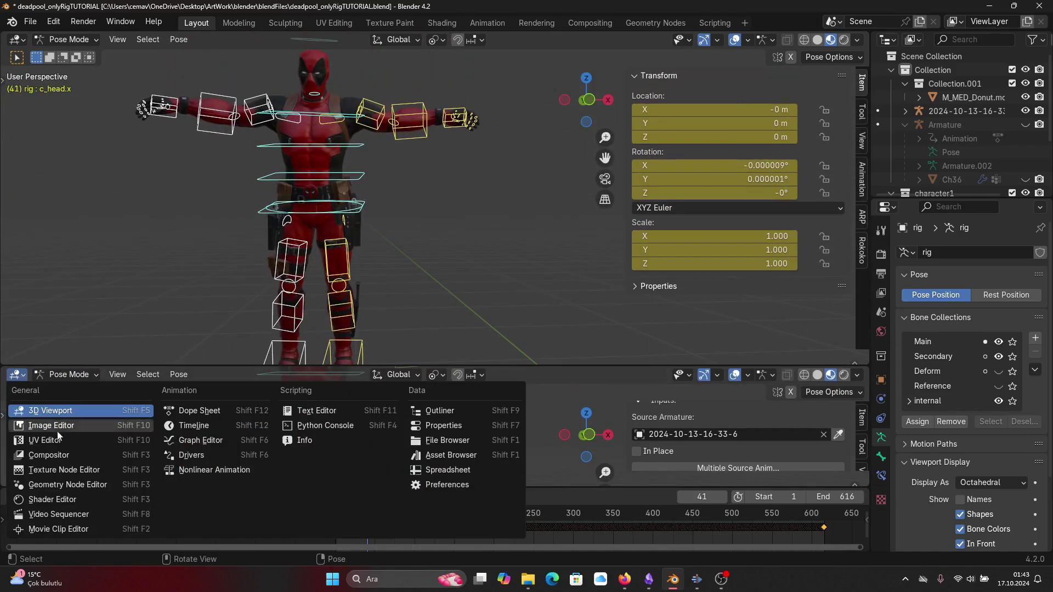
pyautogui.click(201, 440)
pyautogui.hotkey('alt', 'o')
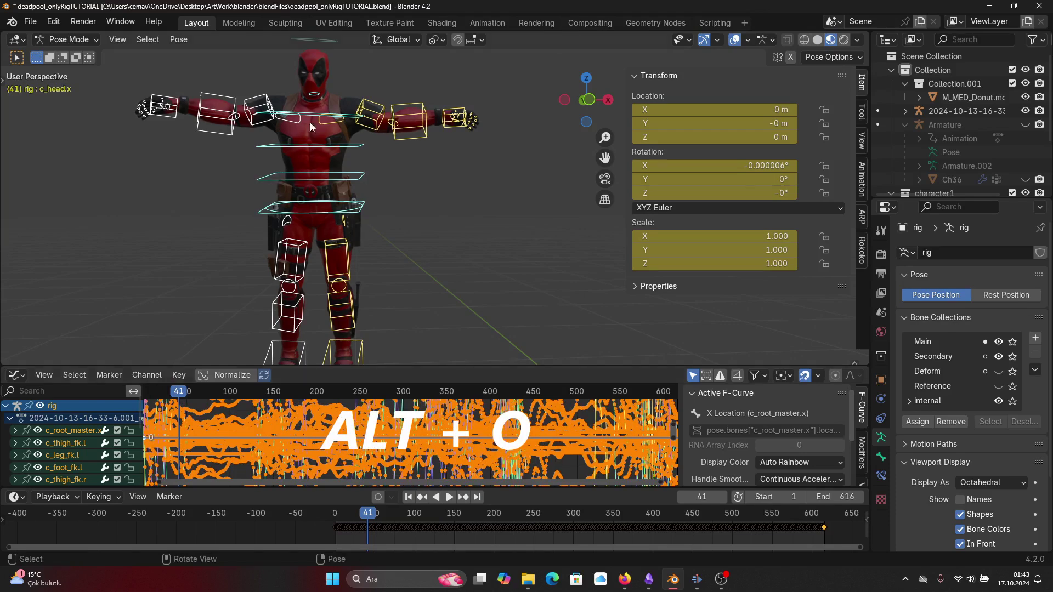
# Hide the viewport overlays and play back the smoothed animation on the character.
pyautogui.click(735, 39)
pyautogui.click(484, 213)
pyautogui.press('space')
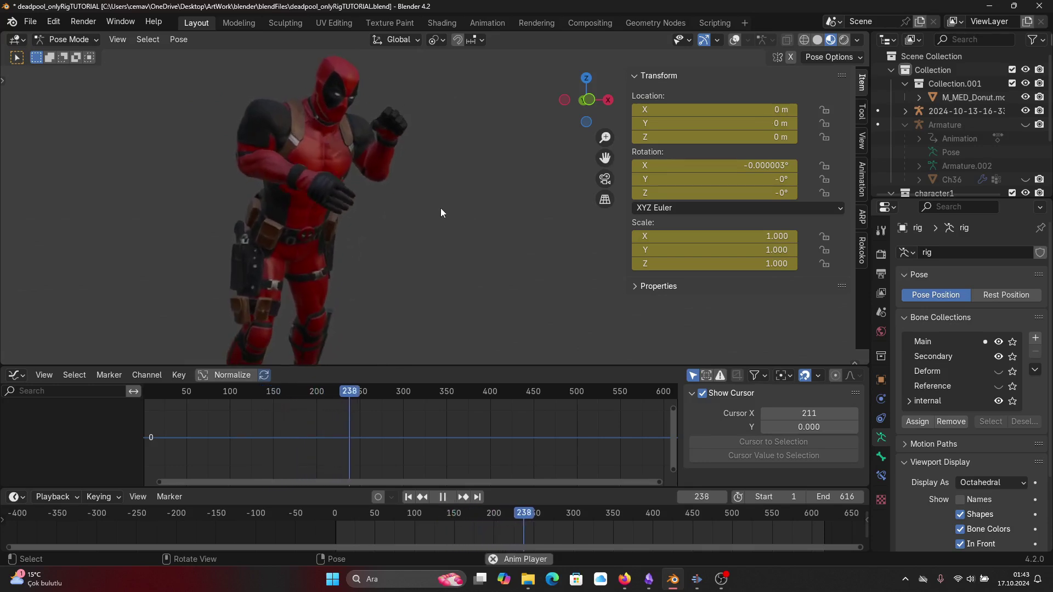
pyautogui.press('space')
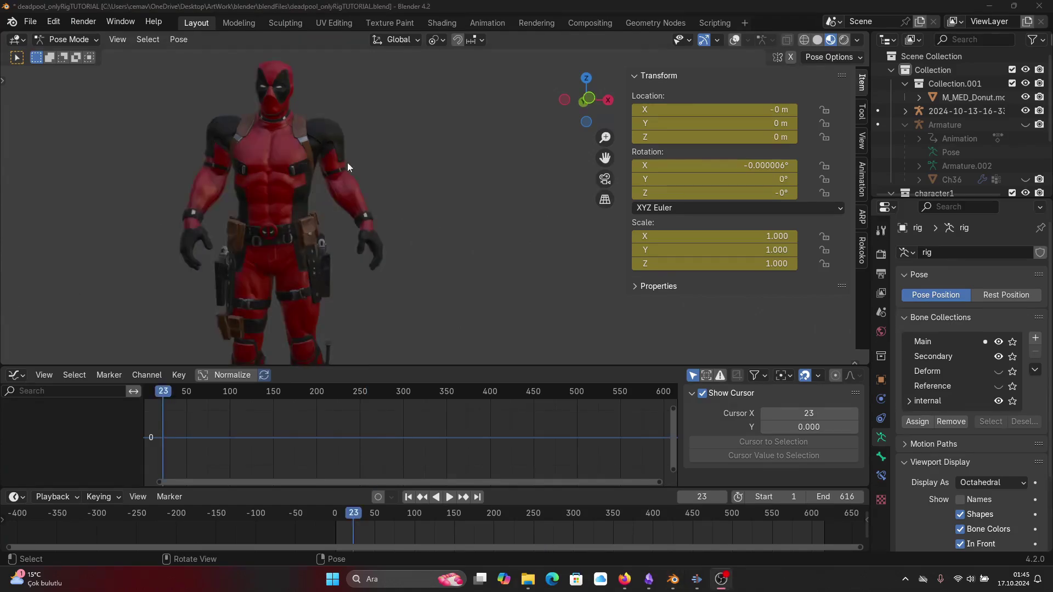
# Show the overlays again, select all the rig's bones, and change the Graph Editor area to Nonlinear Animation.
pyautogui.click(735, 40)
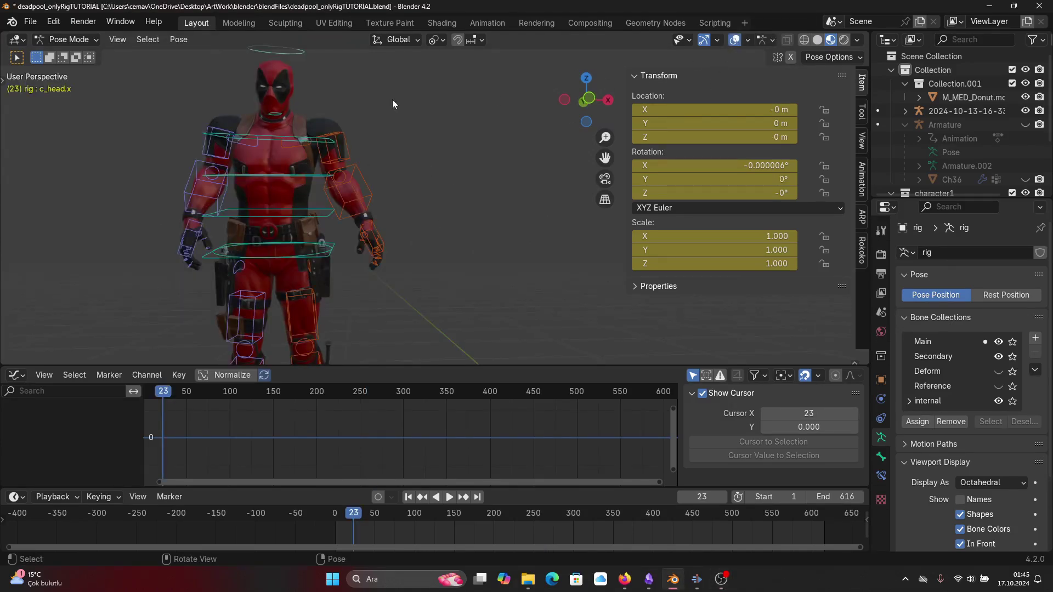
pyautogui.press('a')
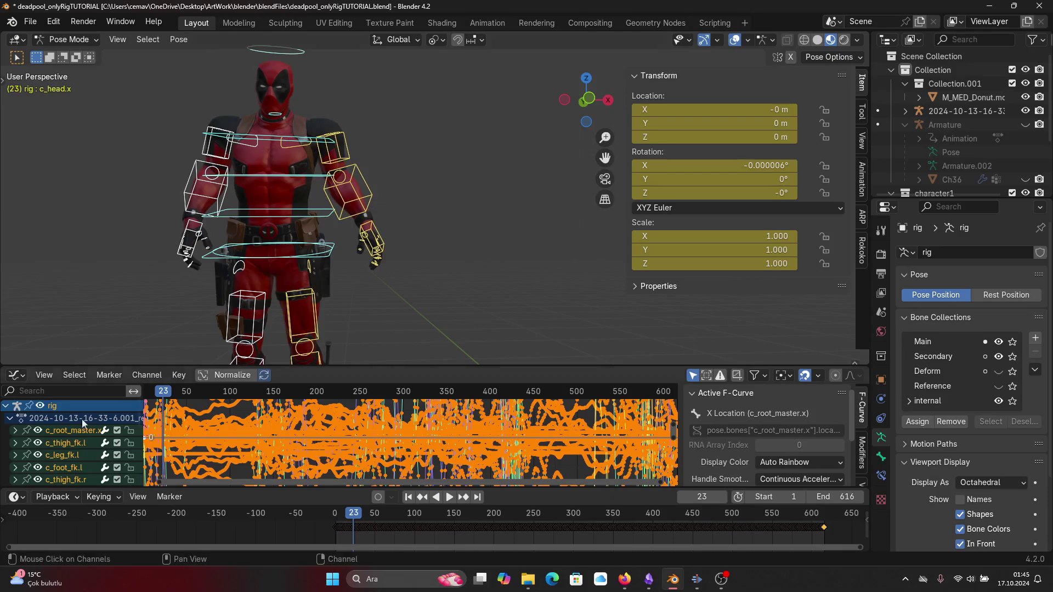
pyautogui.click(22, 376)
pyautogui.click(22, 375)
pyautogui.click(23, 376)
pyautogui.click(210, 470)
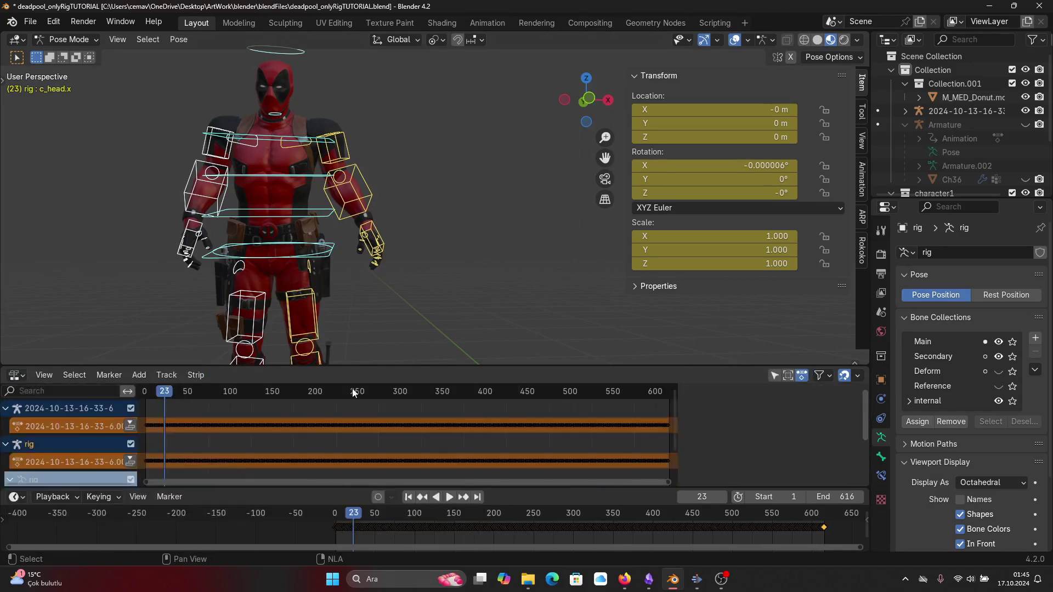
# Enlarge the Nonlinear Animation and timeline areas and fit the full animation range in both.
pyautogui.moveTo(337, 366); pyautogui.dragTo(346, 292)
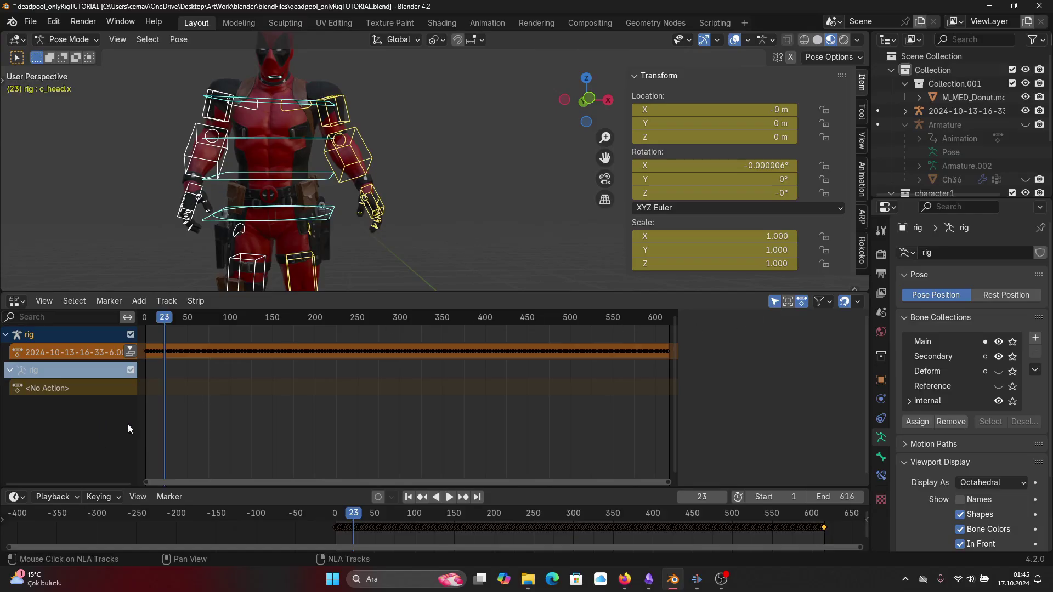
pyautogui.scroll(-3, 401, 212)
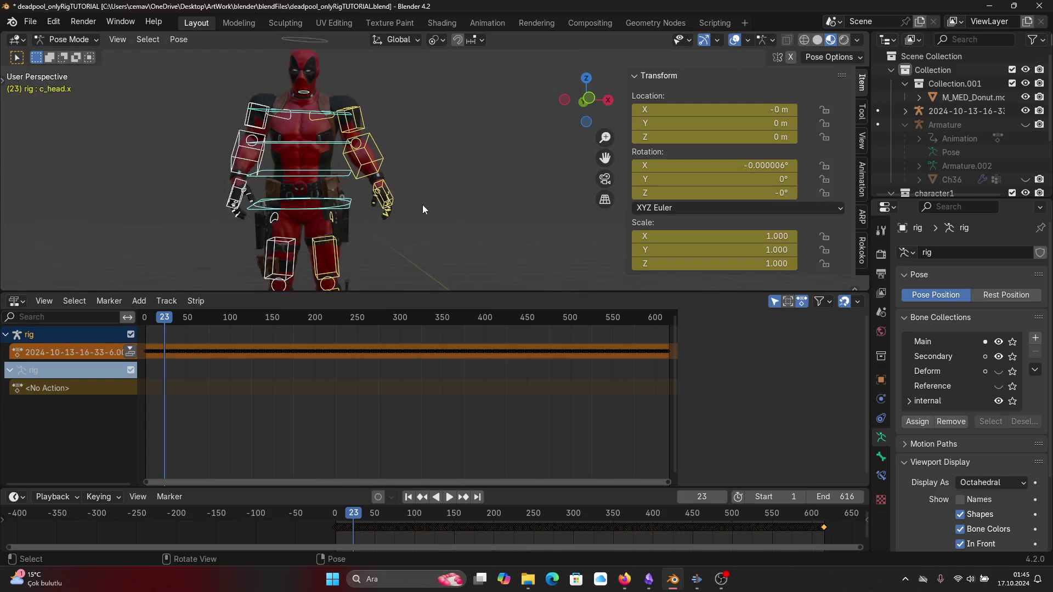
pyautogui.keyDown('shift'); pyautogui.moveTo(422, 205); pyautogui.dragTo(506, 216, button='middle'); pyautogui.keyUp('shift')
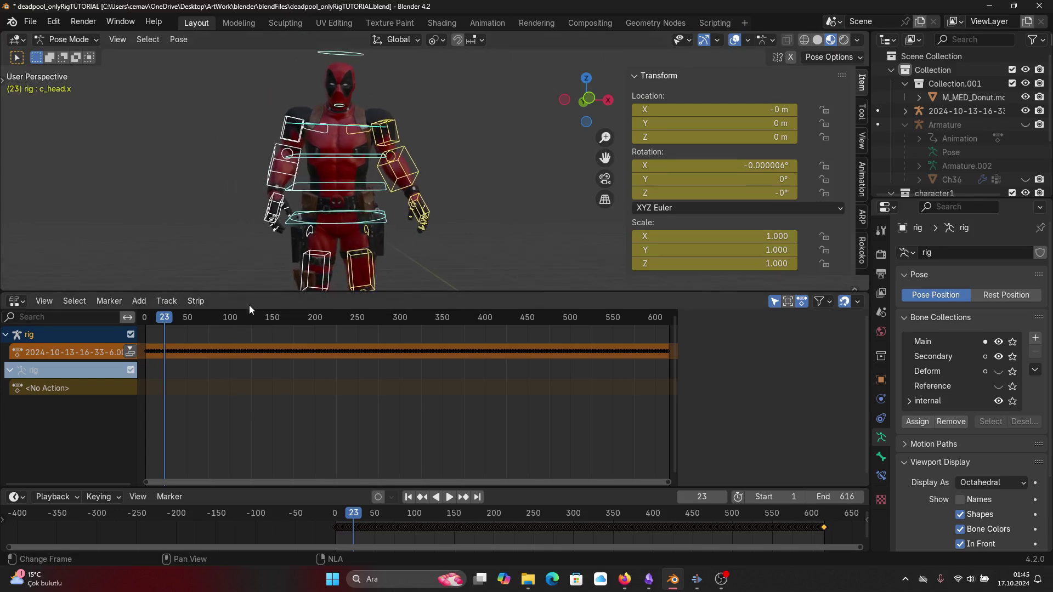
pyautogui.moveTo(254, 292); pyautogui.dragTo(258, 314)
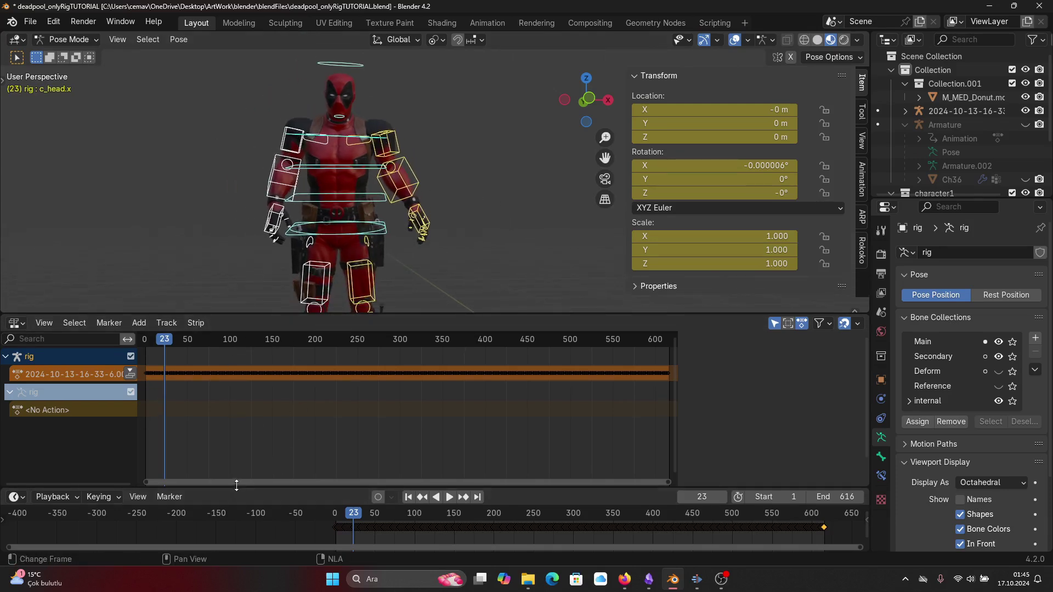
pyautogui.moveTo(236, 487); pyautogui.dragTo(251, 424)
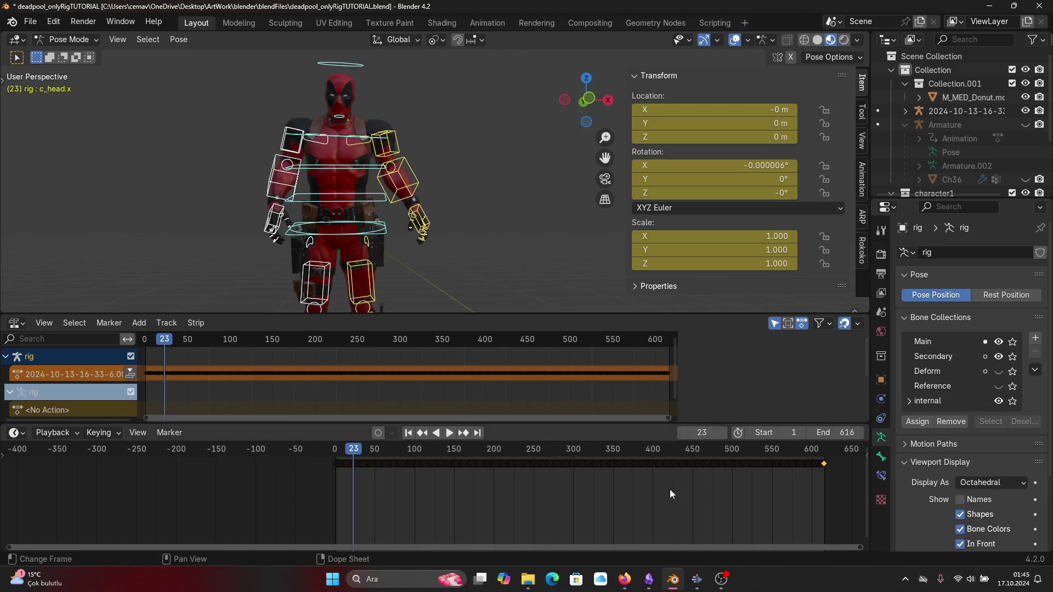
pyautogui.scroll(-3, 670, 489)
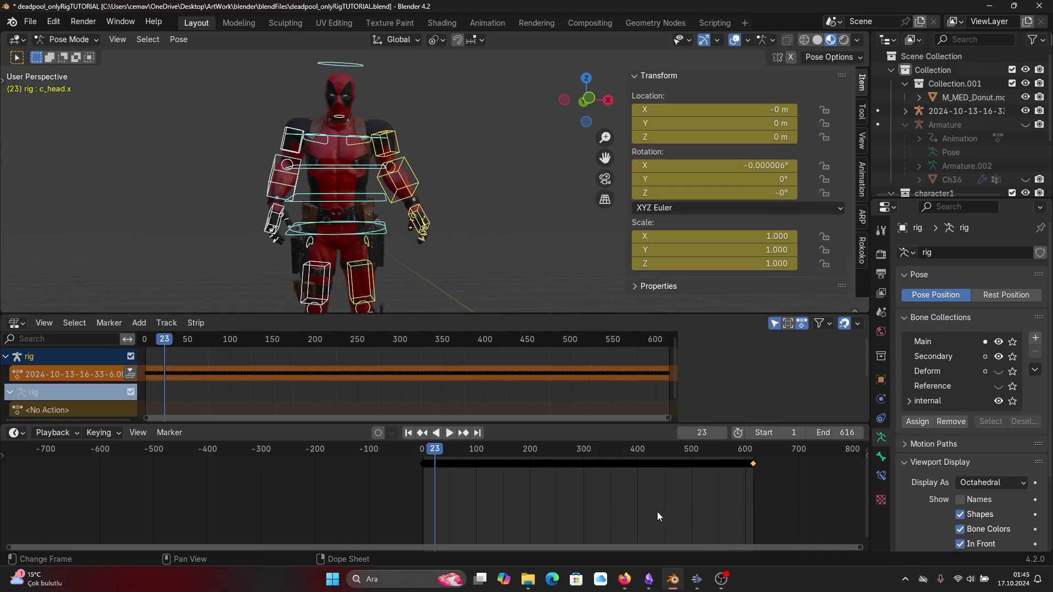
pyautogui.press('Home')
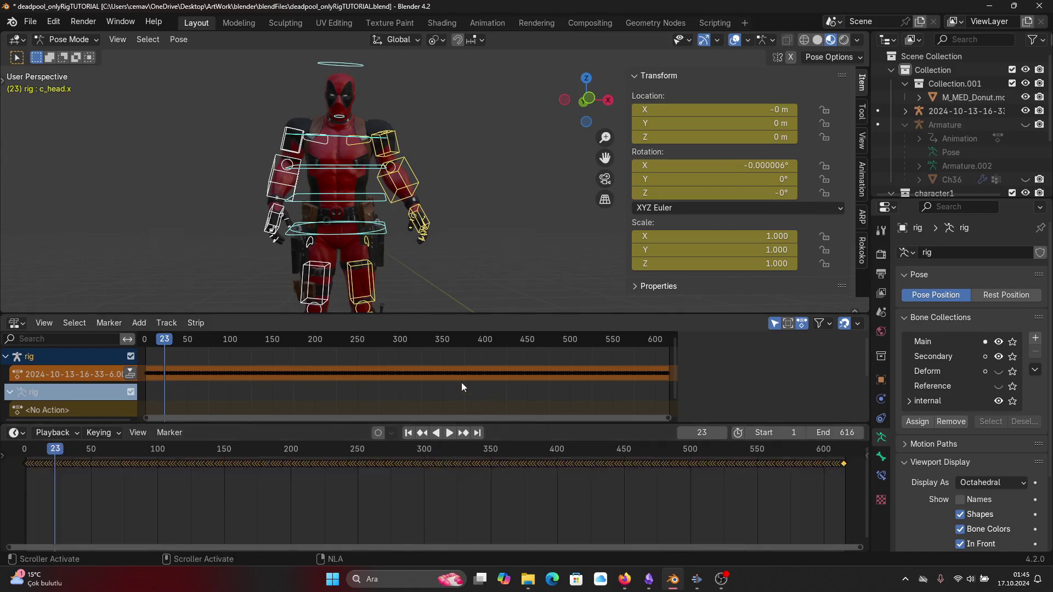
pyautogui.press('Home')
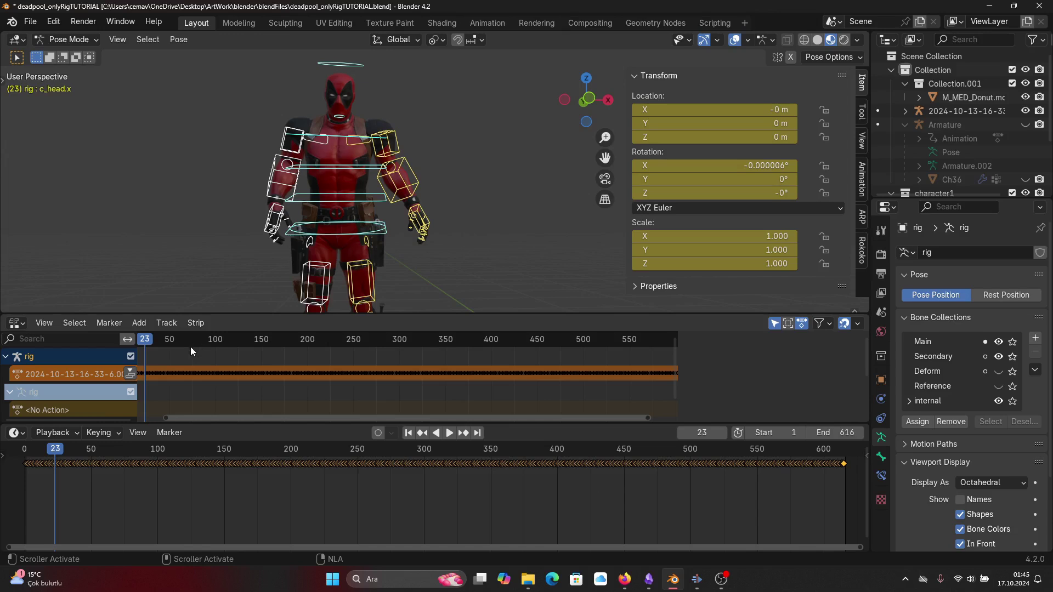
pyautogui.scroll(-1, 181, 350)
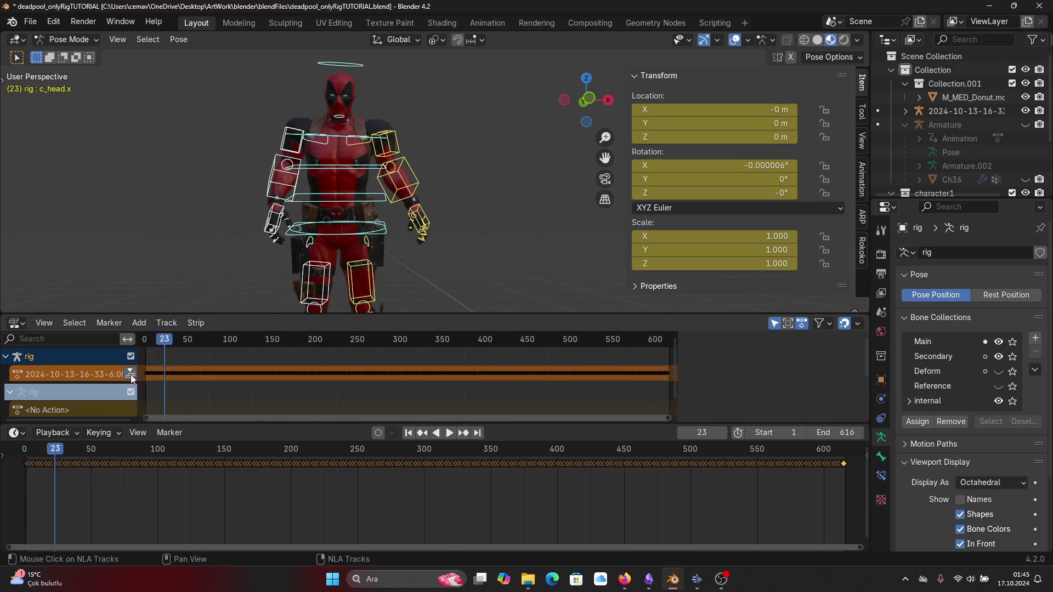
# Push the rig's remap action down into an NLA strip and bring its blending settings into view.
pyautogui.press('n')
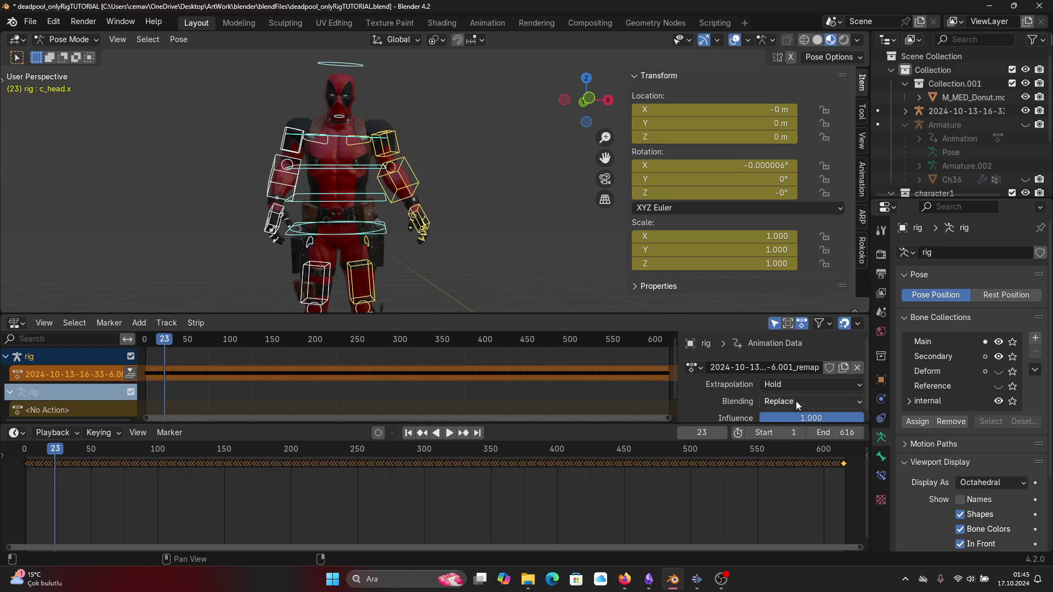
pyautogui.click(130, 375)
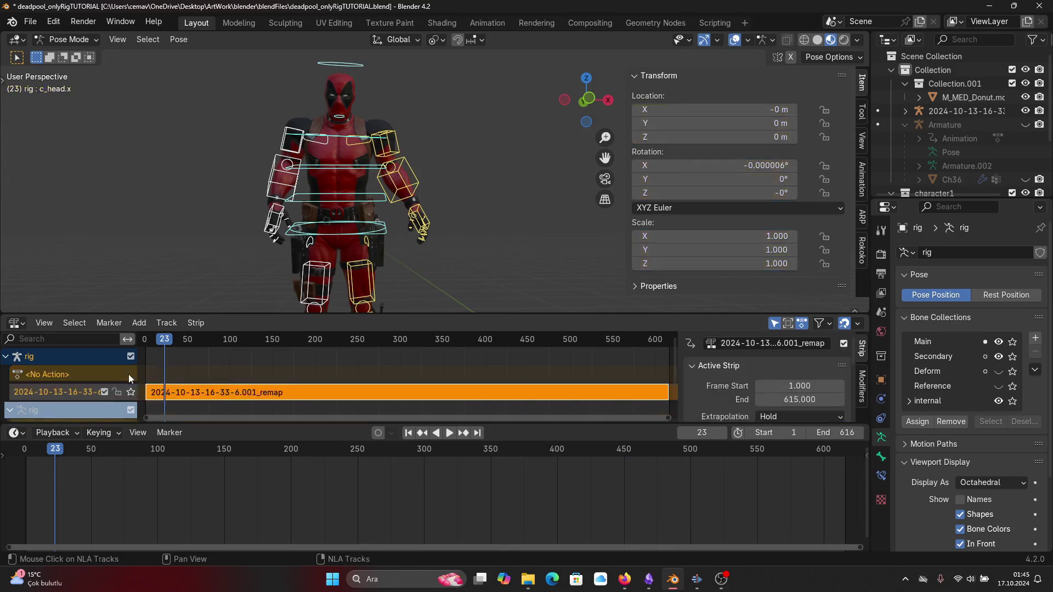
pyautogui.scroll(-2, 741, 383)
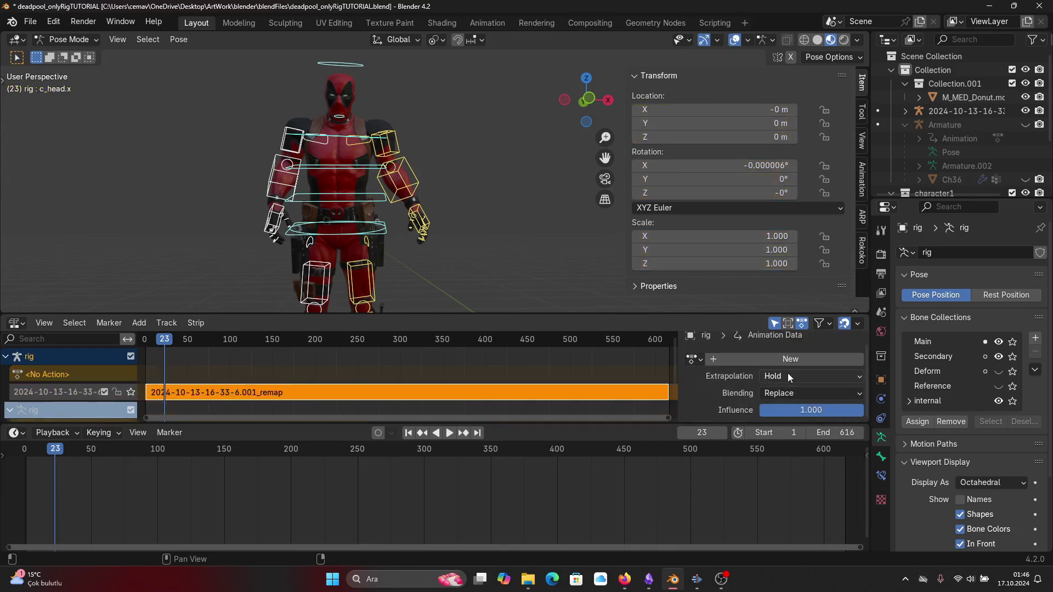
# Set the rig's animation data blending to Combine and create a new action above the remap strip.
pyautogui.click(788, 374)
pyautogui.click(792, 422)
pyautogui.click(781, 394)
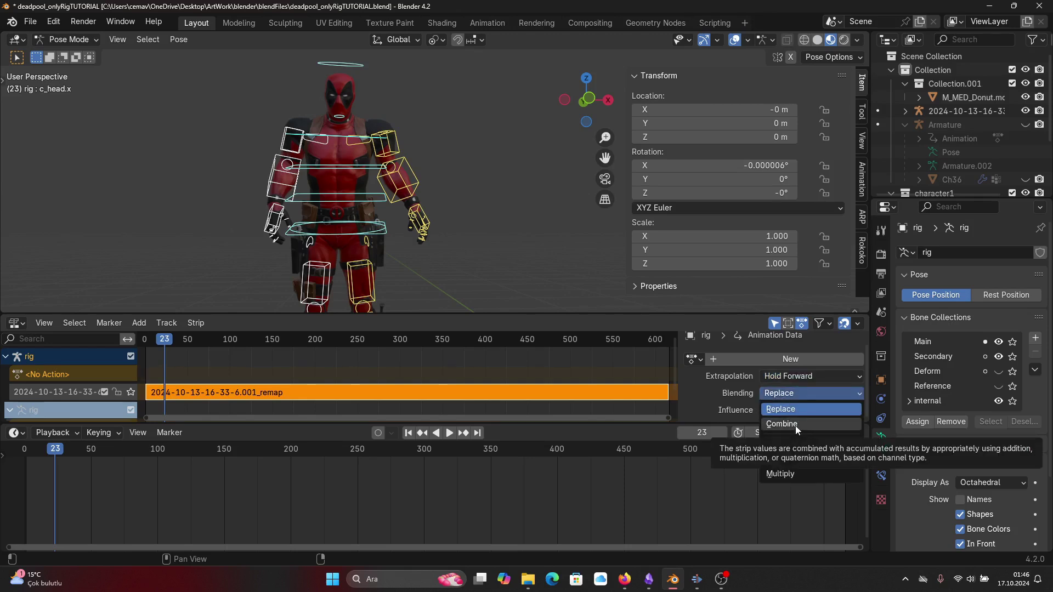
pyautogui.click(796, 425)
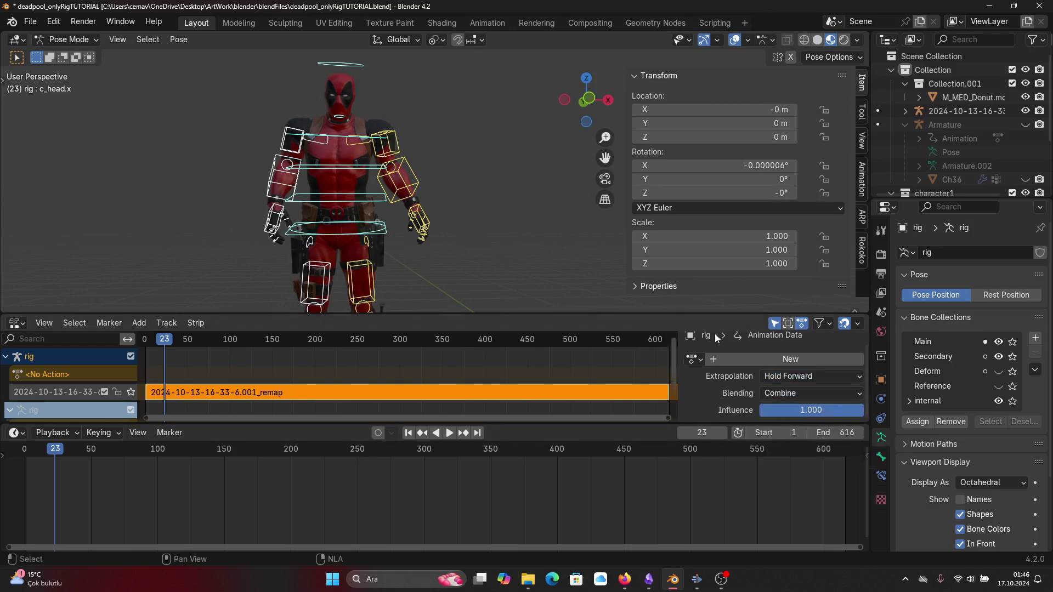
pyautogui.click(753, 359)
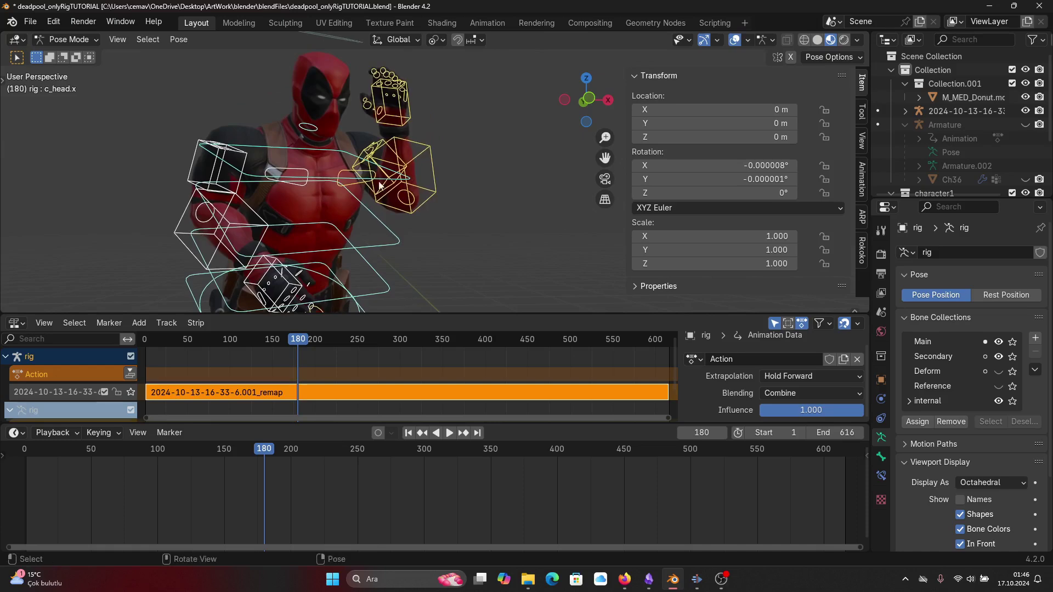
# Keyframe the head control's current pose at frames 183 and 253 in the new action.
pyautogui.moveTo(298, 345); pyautogui.dragTo(315, 360)
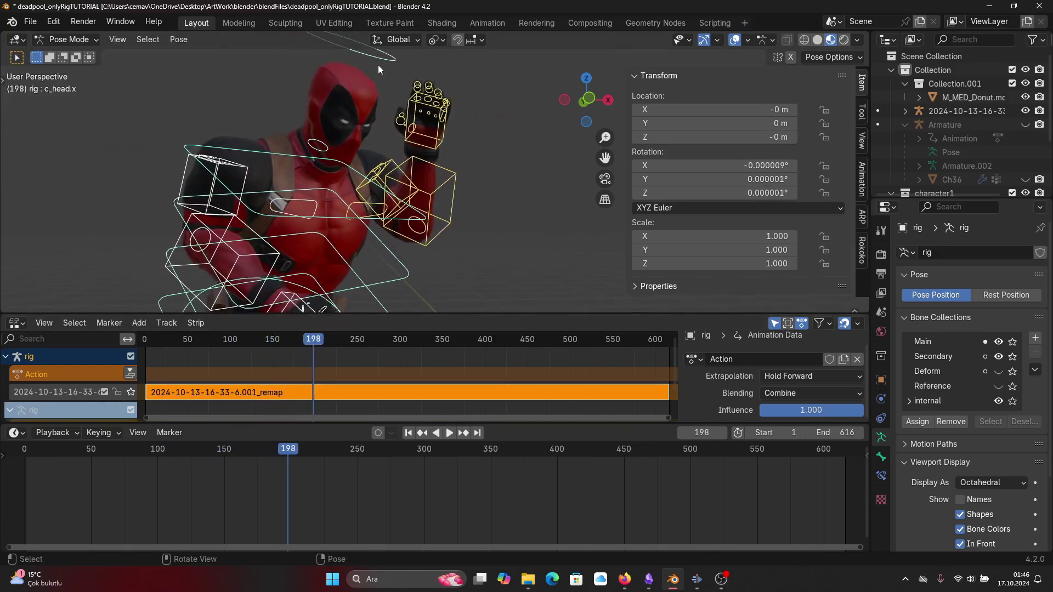
pyautogui.moveTo(283, 451); pyautogui.dragTo(268, 456)
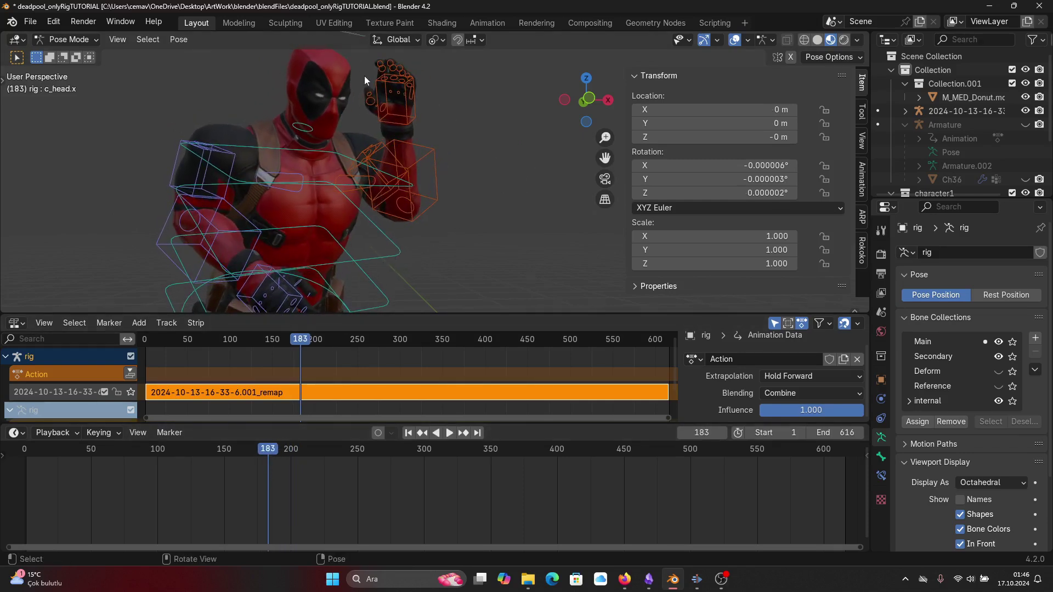
pyautogui.scroll(-1, 364, 76)
pyautogui.scroll(-1, 359, 69)
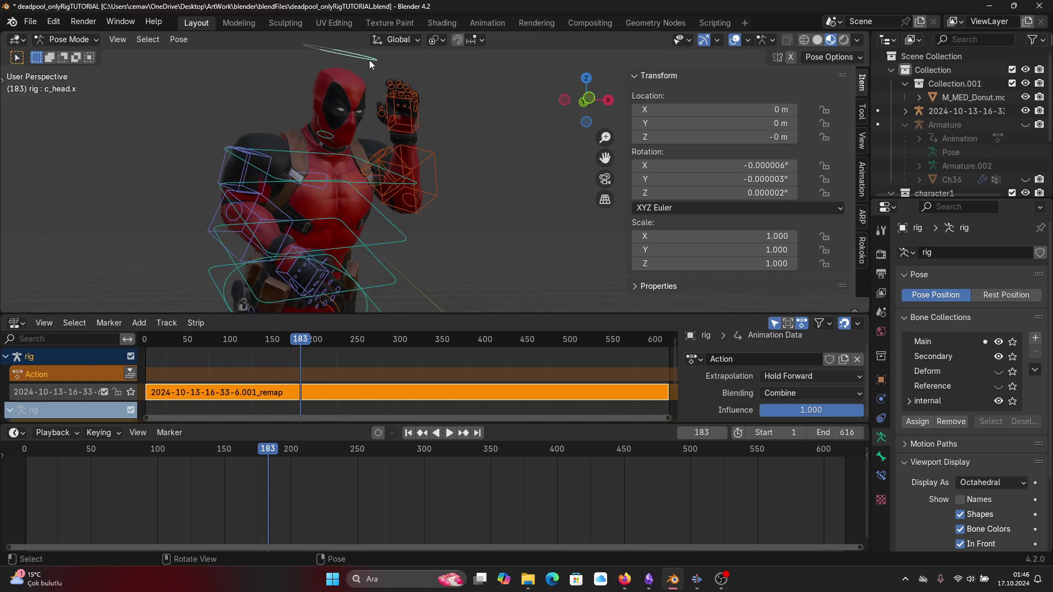
pyautogui.press('i')
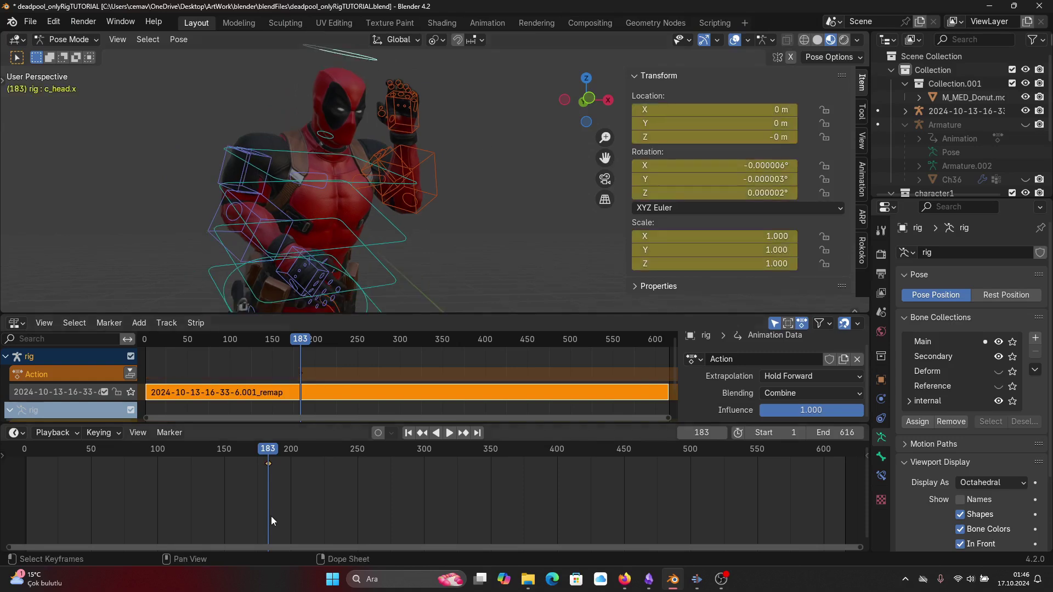
pyautogui.moveTo(301, 349); pyautogui.dragTo(360, 356)
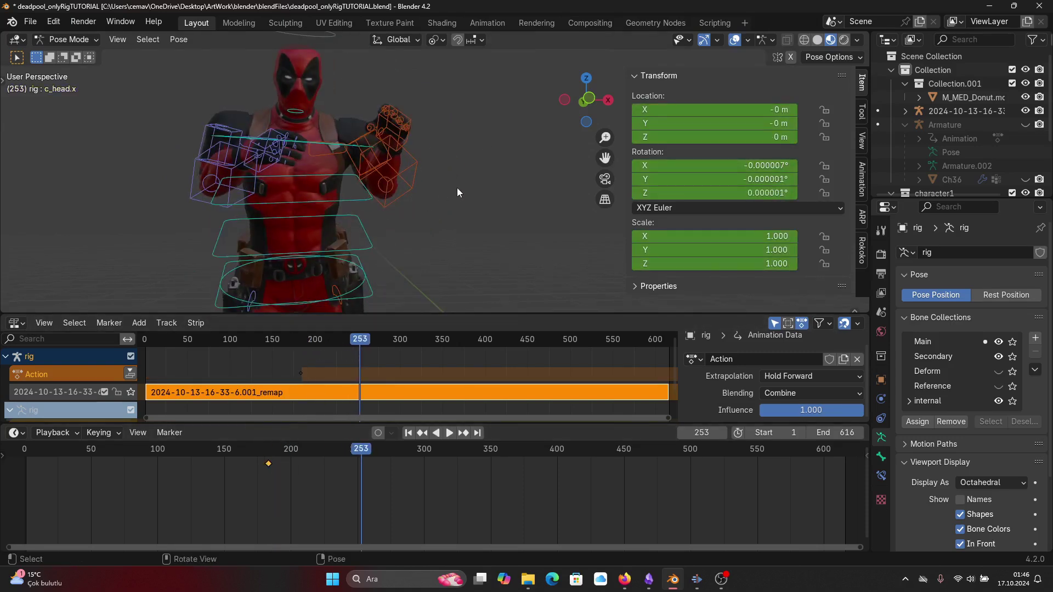
pyautogui.press('i')
# At frame 213, rotate the head control to about -7.4°, -29.1° and 6.6° in X, Y and Z and keyframe it.
pyautogui.moveTo(359, 454); pyautogui.dragTo(308, 454)
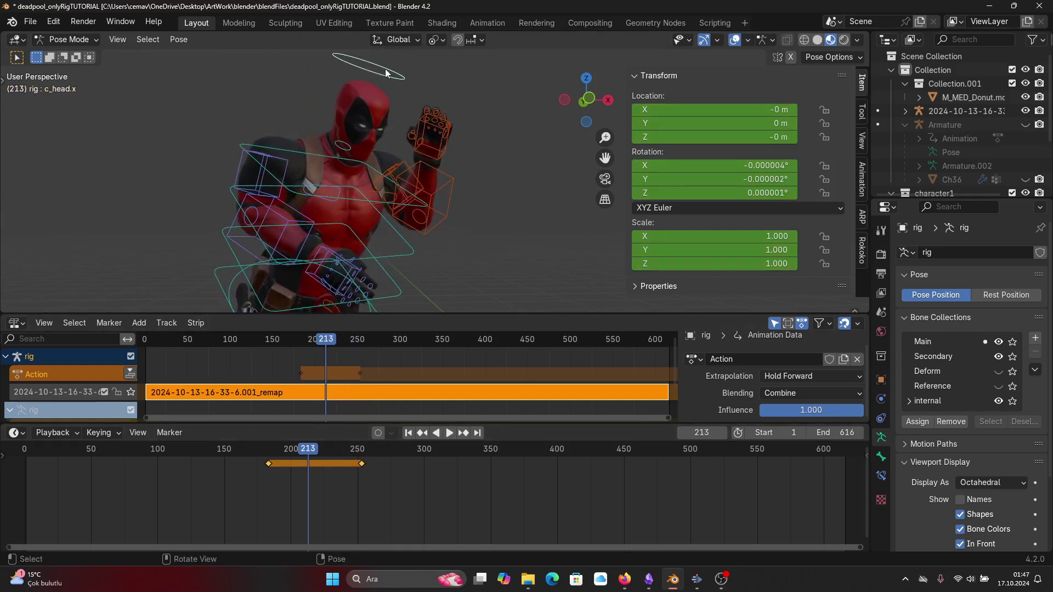
pyautogui.press('r')
pyautogui.press('r')
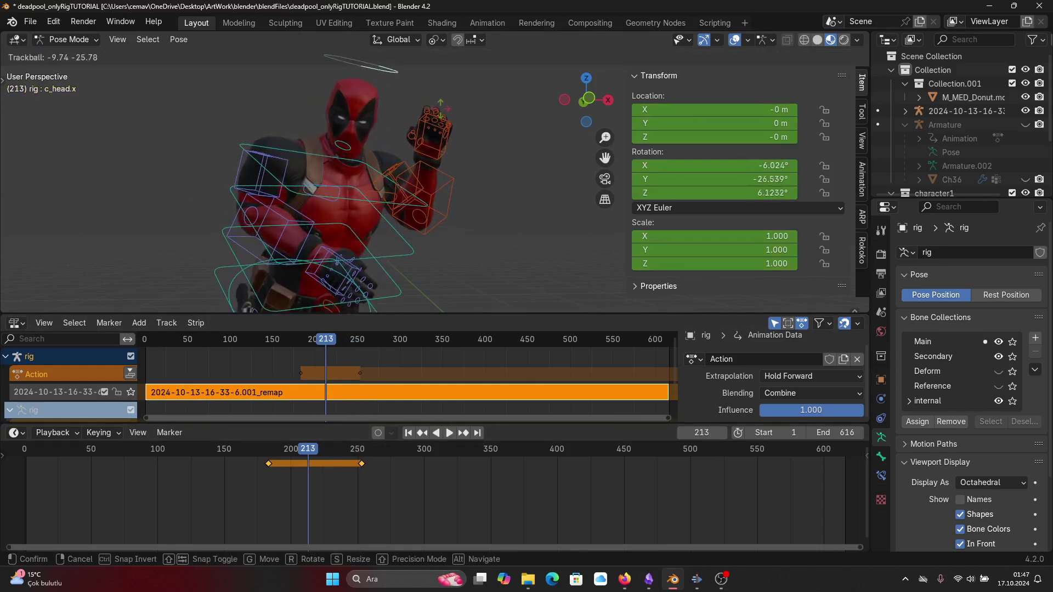
pyautogui.click(492, 149)
pyautogui.press('i')
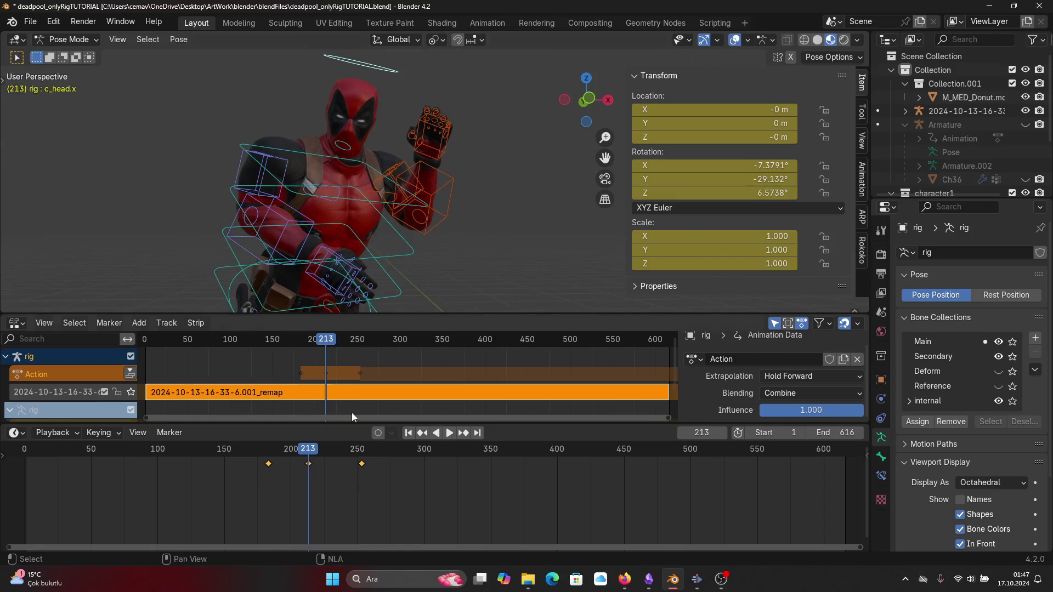
# Play back the animation across the new head keyframes to check the adjusted head turn.
pyautogui.moveTo(308, 453); pyautogui.dragTo(280, 451)
pyautogui.press('space')
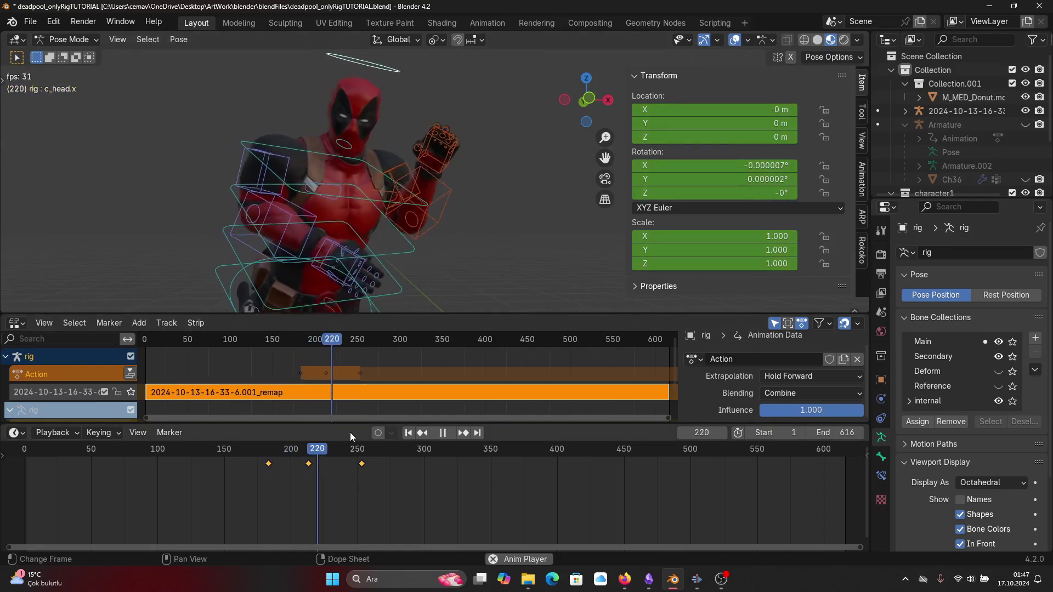
pyautogui.press('Escape')
pyautogui.press('space')
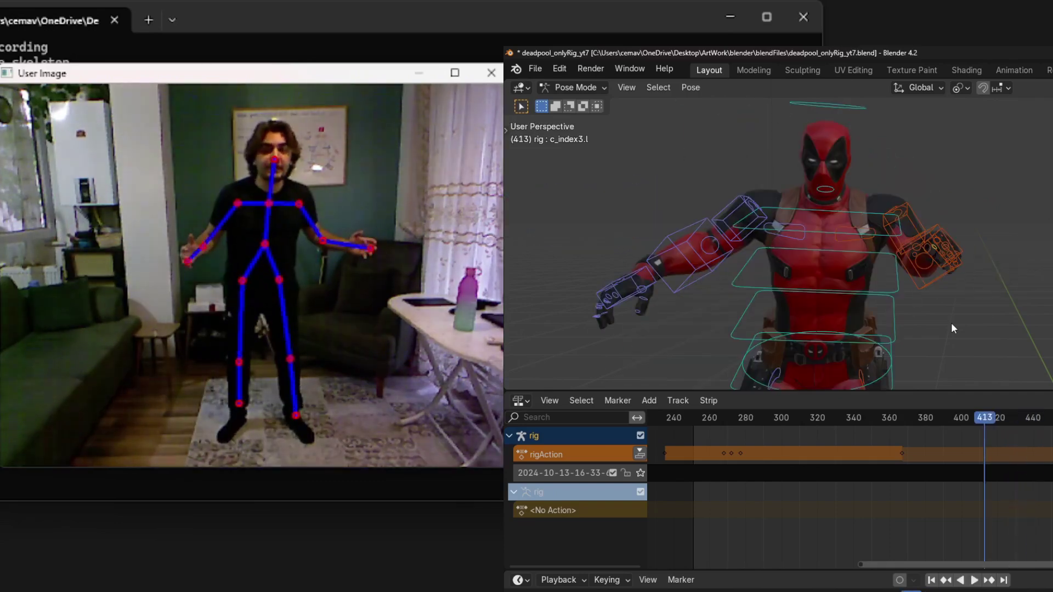
pyautogui.press('space')
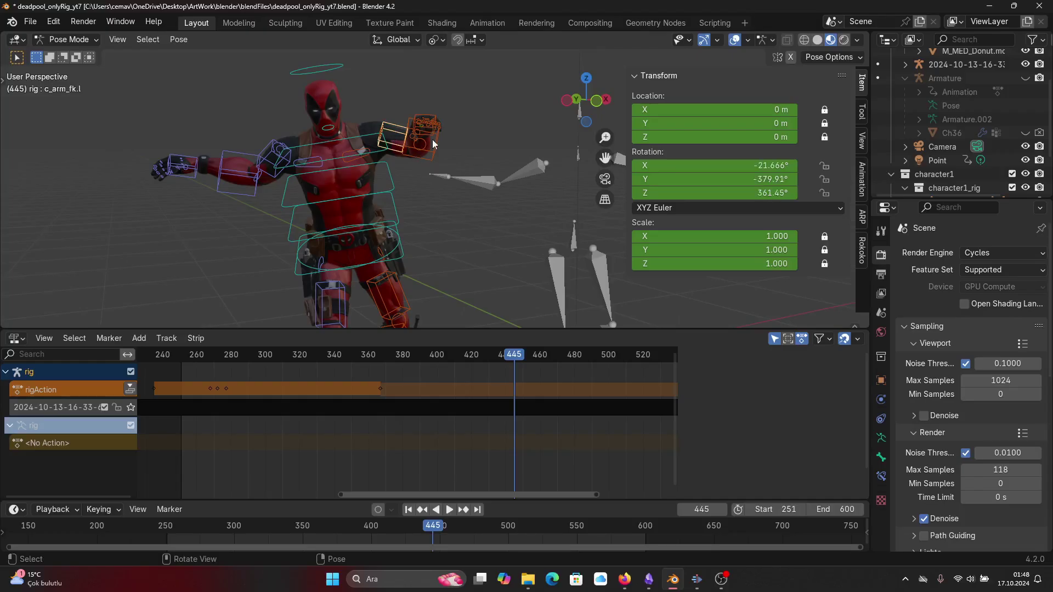
# Select the left arm, forearm and hand controls and keyframe their pose at frames 445 and 429.
pyautogui.click(400, 134)
pyautogui.click(433, 141)
pyautogui.moveTo(462, 157); pyautogui.dragTo(426, 181, button='middle')
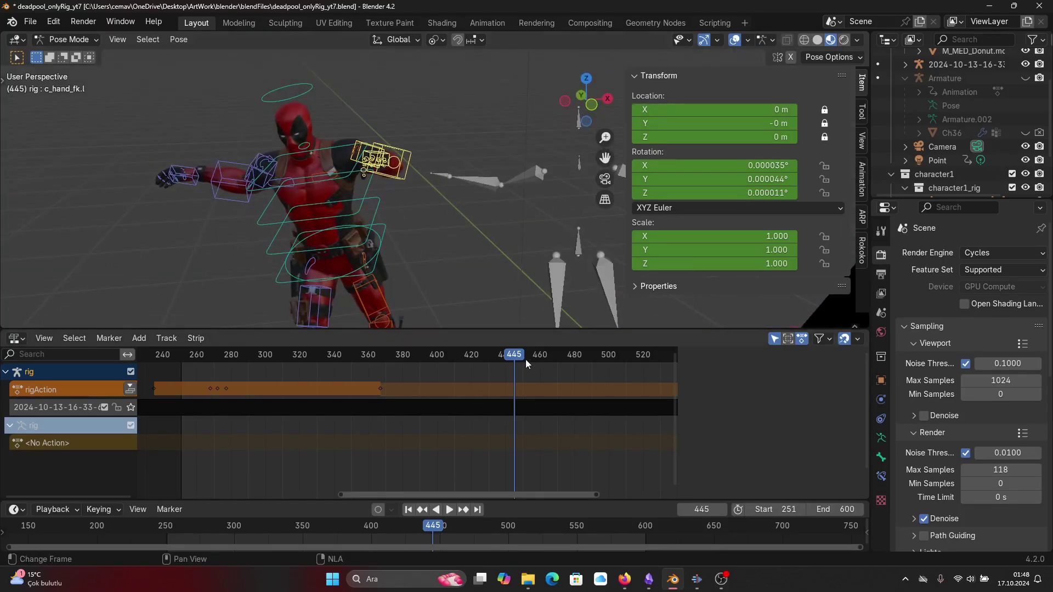
pyautogui.press('i')
pyautogui.moveTo(512, 357); pyautogui.dragTo(486, 357)
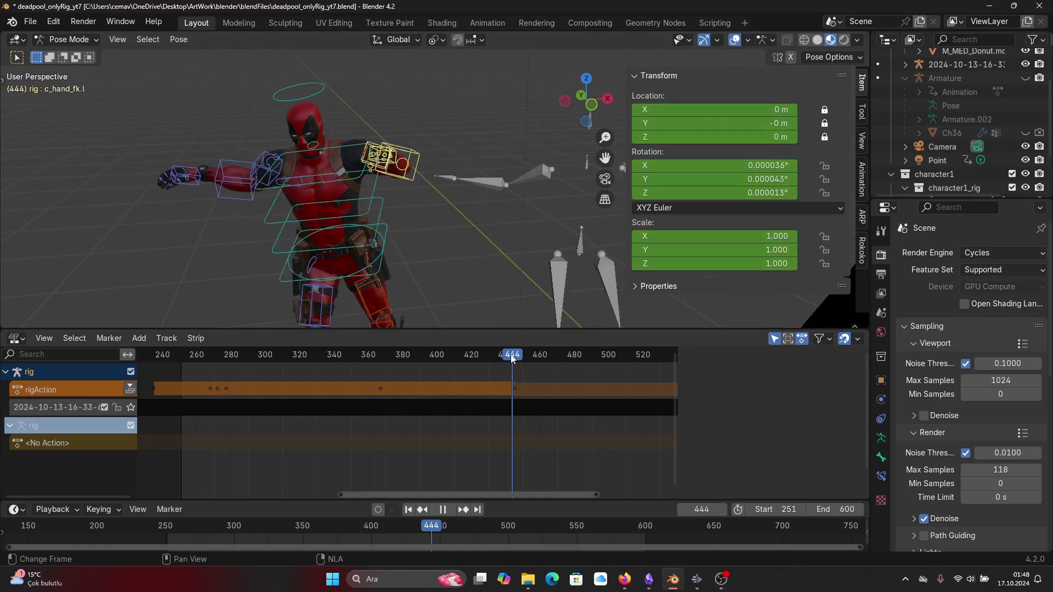
pyautogui.moveTo(417, 247); pyautogui.dragTo(448, 251, button='middle')
pyautogui.press('i')
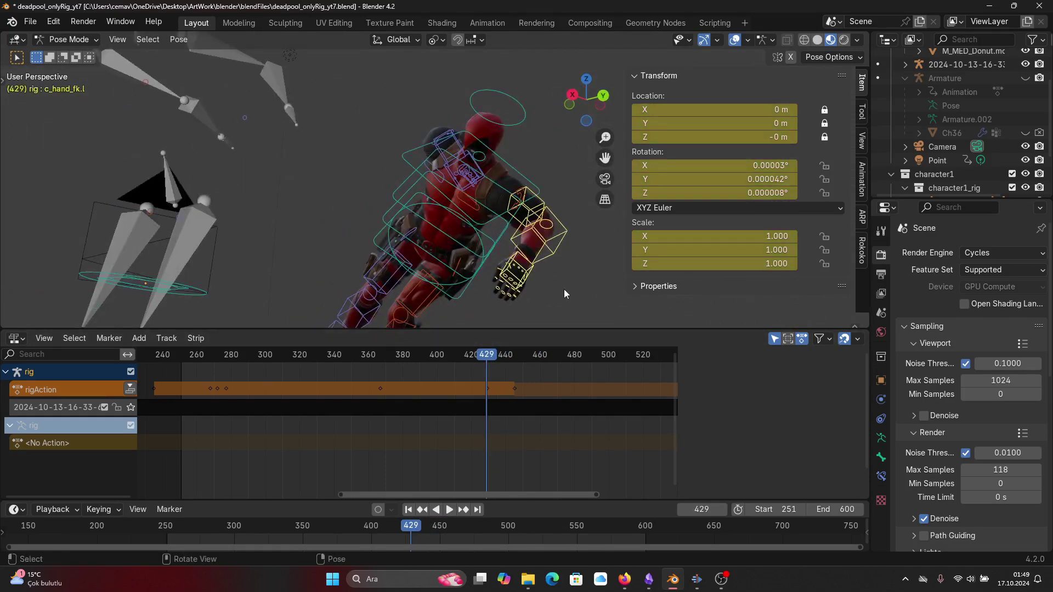
# Move to frame 436, view the left arm from the side, and turn on auto keying.
pyautogui.moveTo(486, 357)
pyautogui.mouseDown()
pyautogui.moveTo(514, 370)
pyautogui.moveTo(499, 367)
pyautogui.mouseUp()
pyautogui.moveTo(351, 219); pyautogui.dragTo(475, 251, button='middle')
pyautogui.click(378, 509)
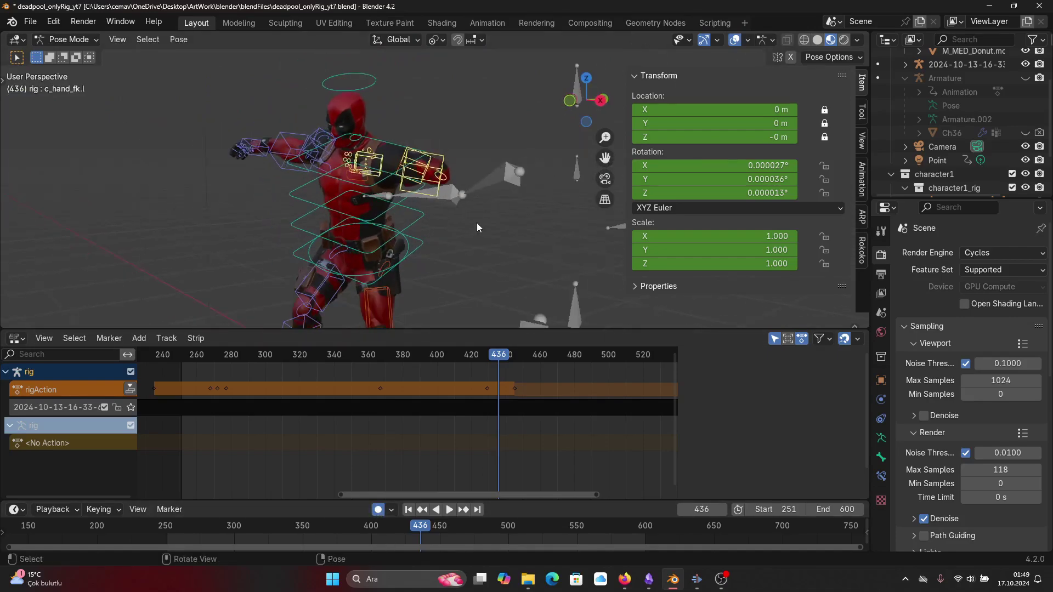
# Rotate the left forearm control at frame 433 to correct the arm's pose.
pyautogui.scroll(4, 477, 224)
pyautogui.moveTo(509, 351); pyautogui.dragTo(495, 359)
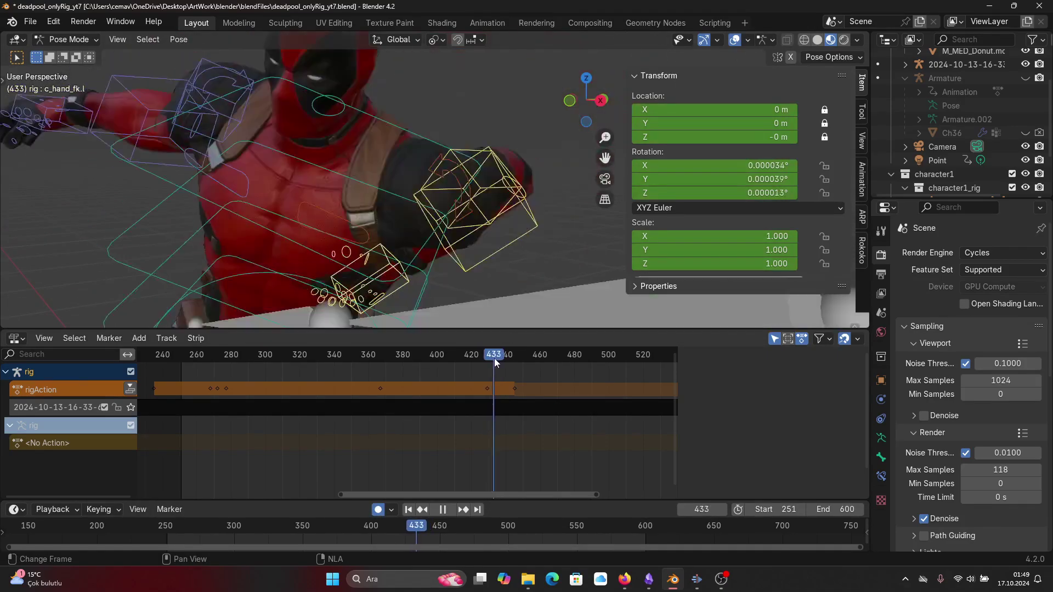
pyautogui.scroll(-5, 516, 238)
pyautogui.moveTo(516, 238); pyautogui.dragTo(554, 234, button='middle')
pyautogui.click(512, 258)
pyautogui.scroll(5, 511, 258)
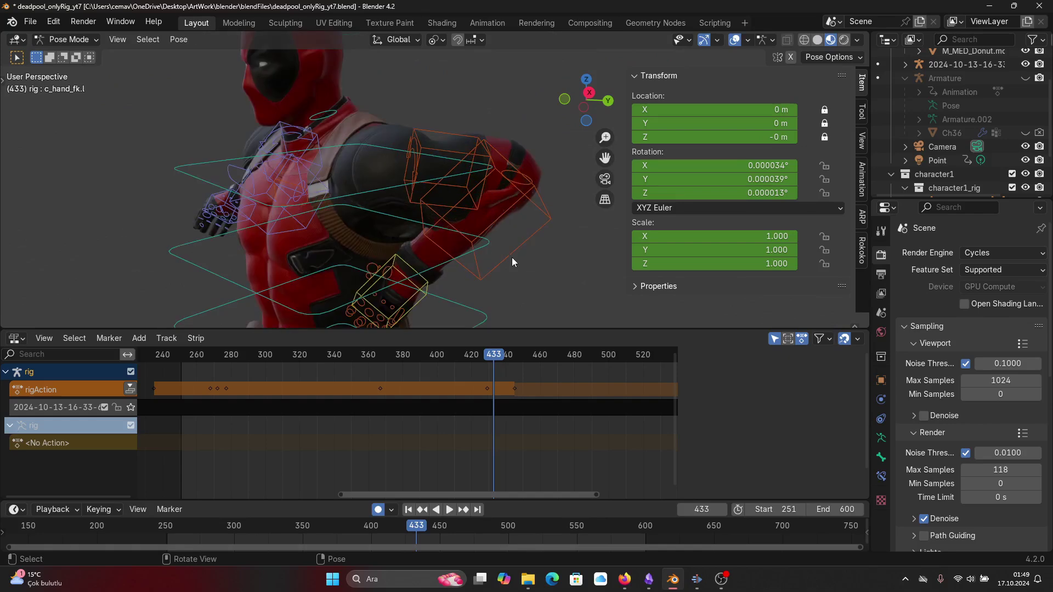
pyautogui.click(514, 257)
pyautogui.scroll(-3, 525, 252)
pyautogui.press('r')
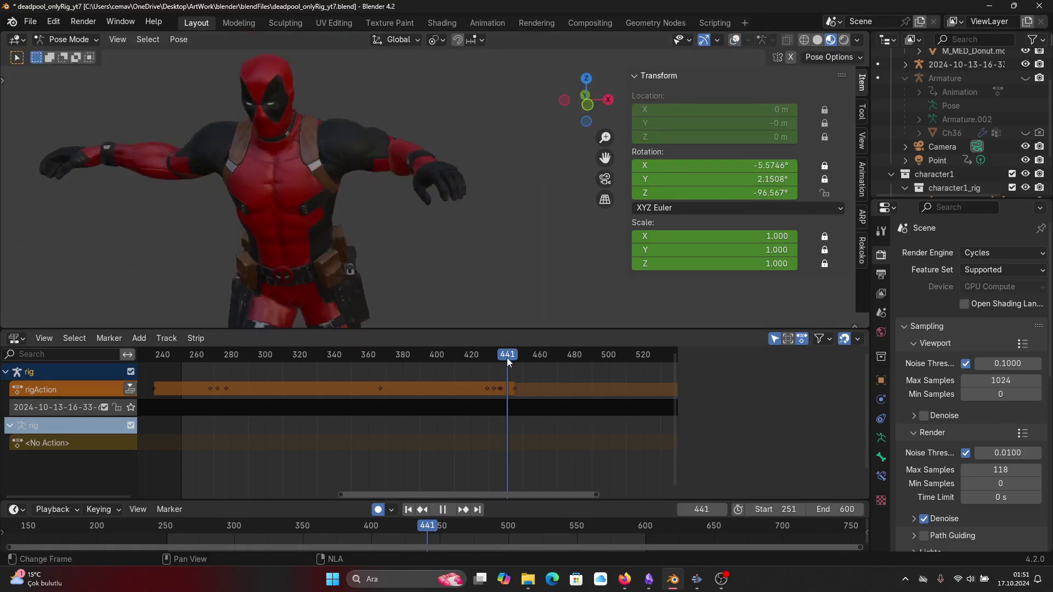
# Scrub the frames around 429 and examine the corrected arm pose from several angles.
pyautogui.moveTo(507, 357); pyautogui.dragTo(486, 392)
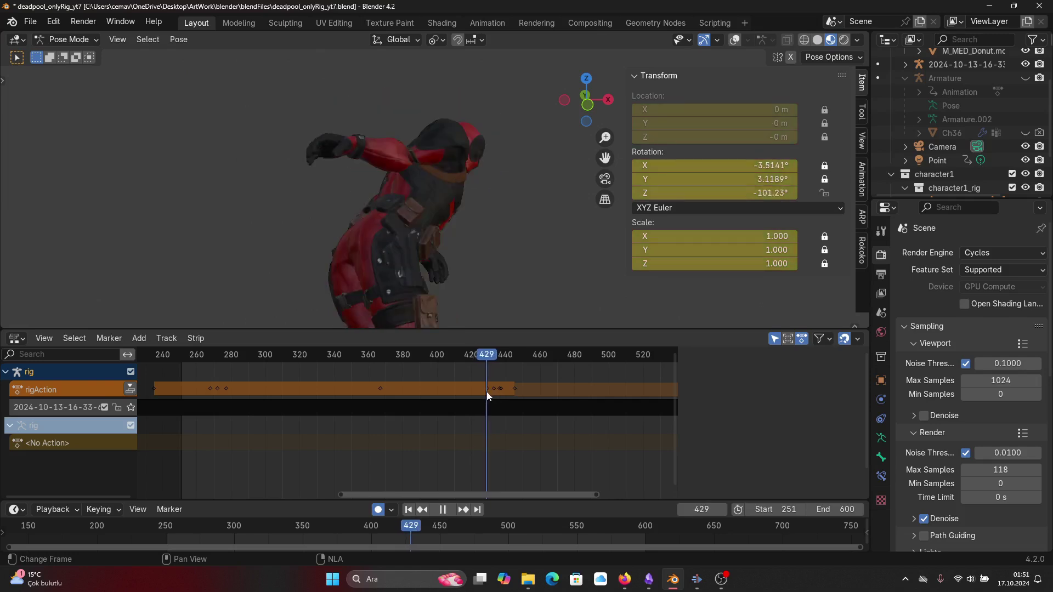
pyautogui.moveTo(472, 232); pyautogui.dragTo(517, 247, button='middle')
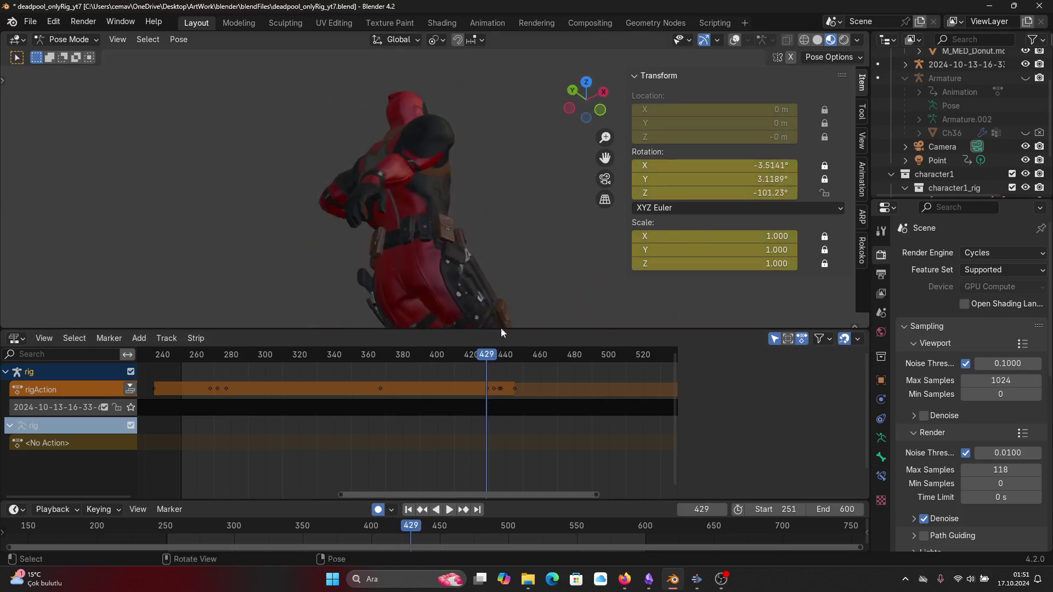
pyautogui.moveTo(497, 355)
pyautogui.mouseDown()
pyautogui.moveTo(469, 359)
pyautogui.moveTo(488, 360)
pyautogui.mouseUp()
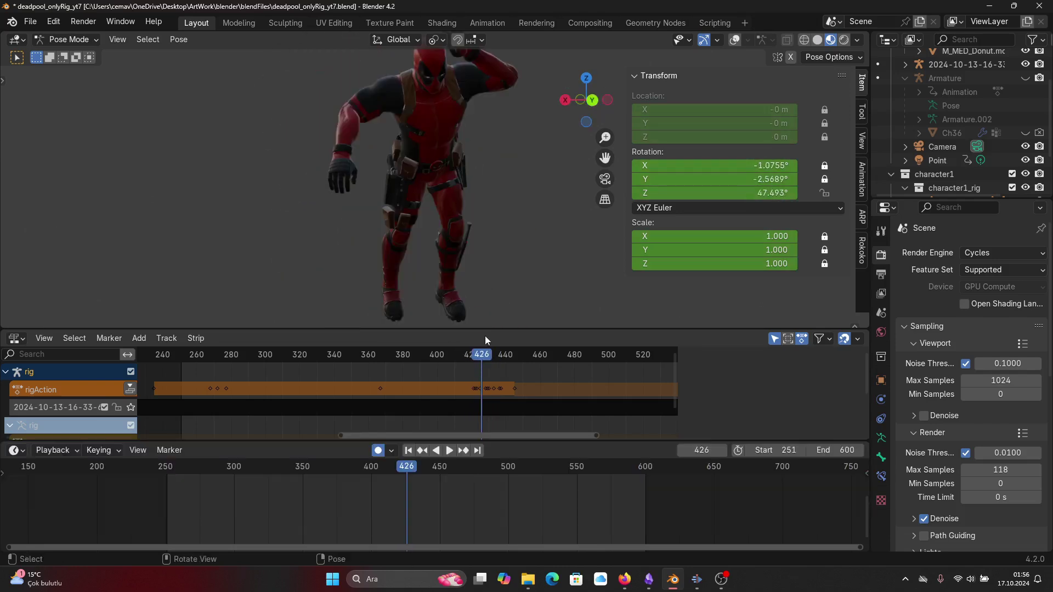
pyautogui.moveTo(490, 357); pyautogui.dragTo(488, 359)
pyautogui.moveTo(472, 252); pyautogui.dragTo(467, 308, button='middle')
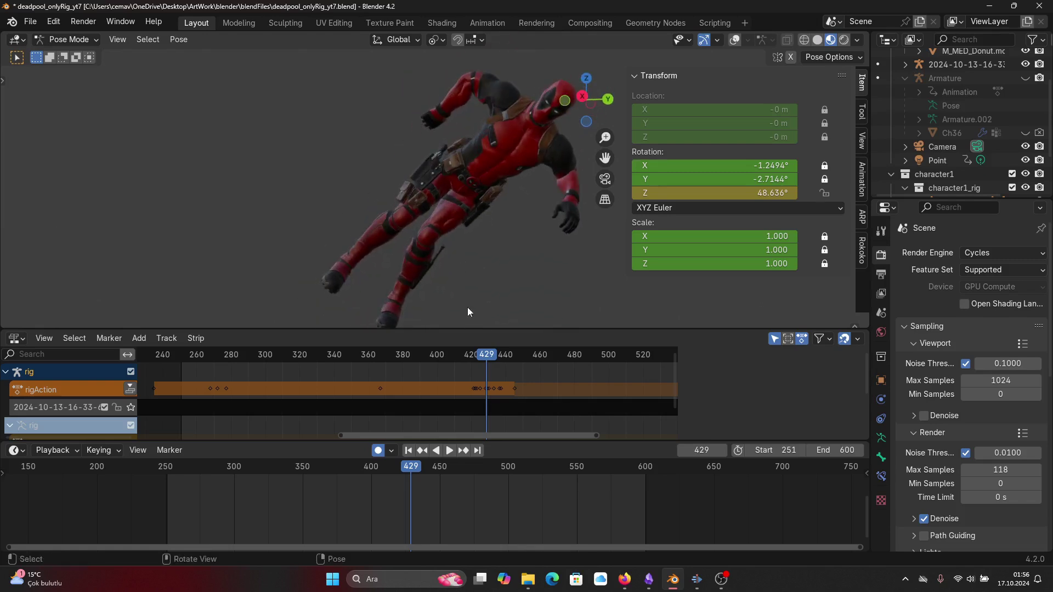
# Play and scrub the refined animation beyond frame 429, checking the arm motion from the front at frame 439.
pyautogui.press('space')
pyautogui.moveTo(492, 356); pyautogui.dragTo(575, 364)
pyautogui.moveTo(462, 190); pyautogui.dragTo(420, 244, button='middle')
pyautogui.click(503, 355)
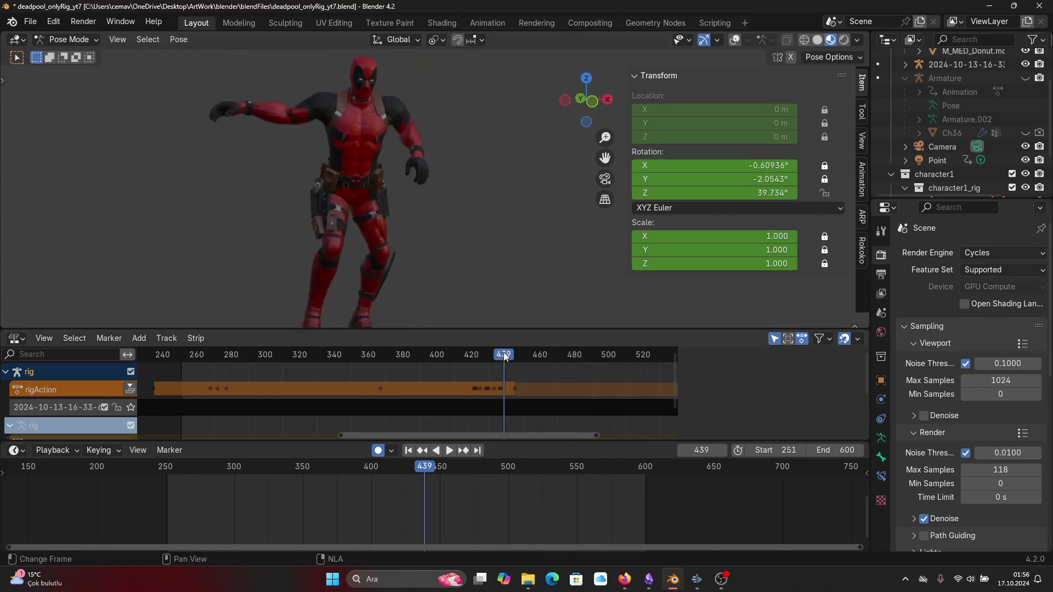
# Show the viewport overlays and play the refined arm motion from frame 415 with the rig controls visible.
pyautogui.click(733, 40)
pyautogui.click(732, 40)
pyautogui.click(733, 40)
pyautogui.click(462, 355)
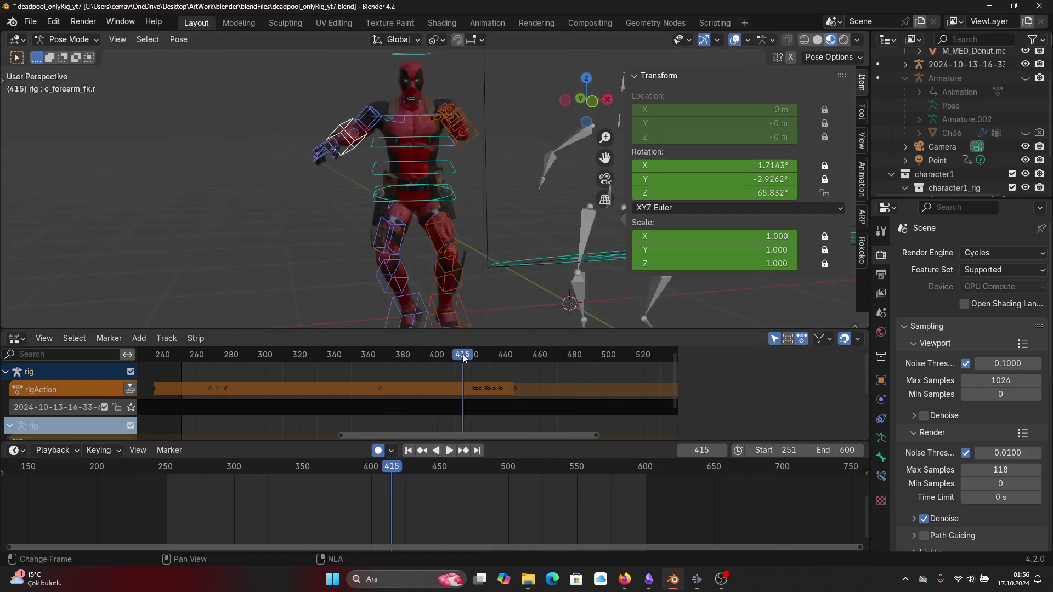
pyautogui.press('space')
pyautogui.click(460, 355)
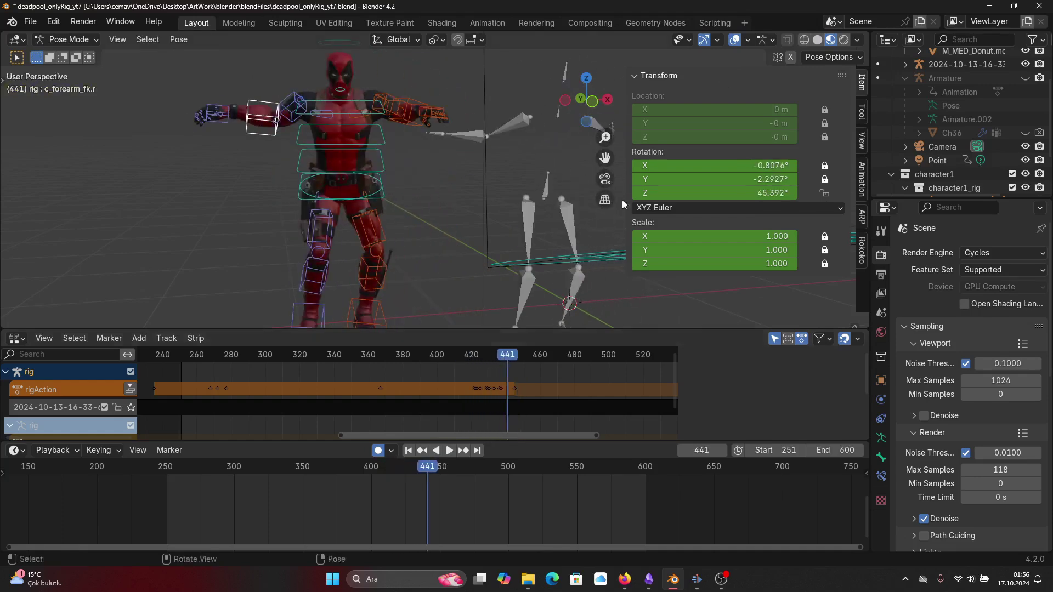
# Hide the viewport overlays and scrub the arm motion back to frame 404 to review the bare character.
pyautogui.click(735, 39)
pyautogui.click(460, 353)
pyautogui.moveTo(460, 354); pyautogui.dragTo(471, 377)
pyautogui.moveTo(459, 377)
pyautogui.mouseDown()
pyautogui.moveTo(558, 383)
pyautogui.moveTo(650, 357)
pyautogui.moveTo(444, 370)
pyautogui.mouseUp()
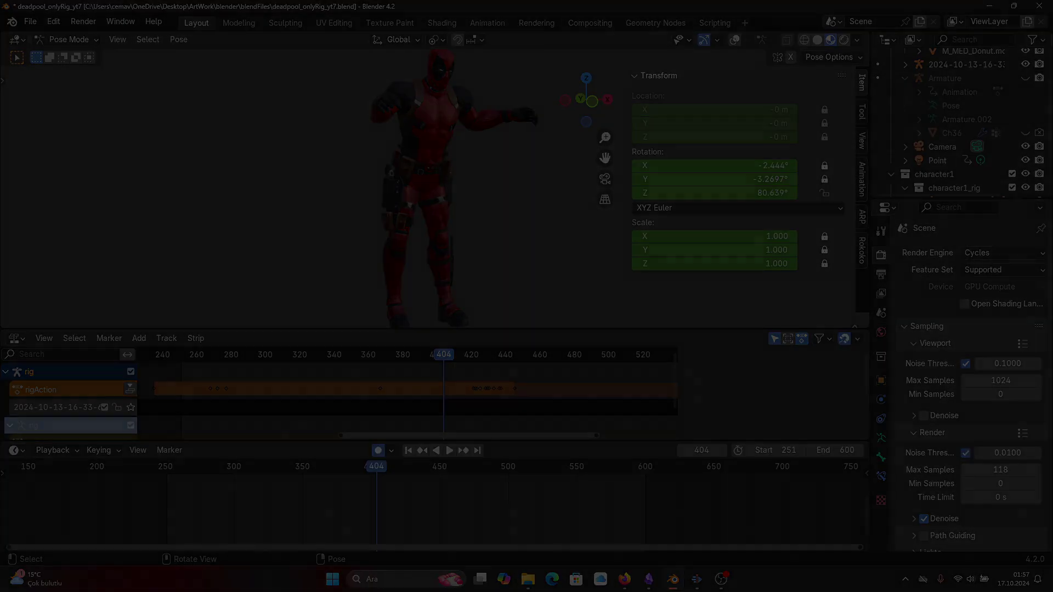